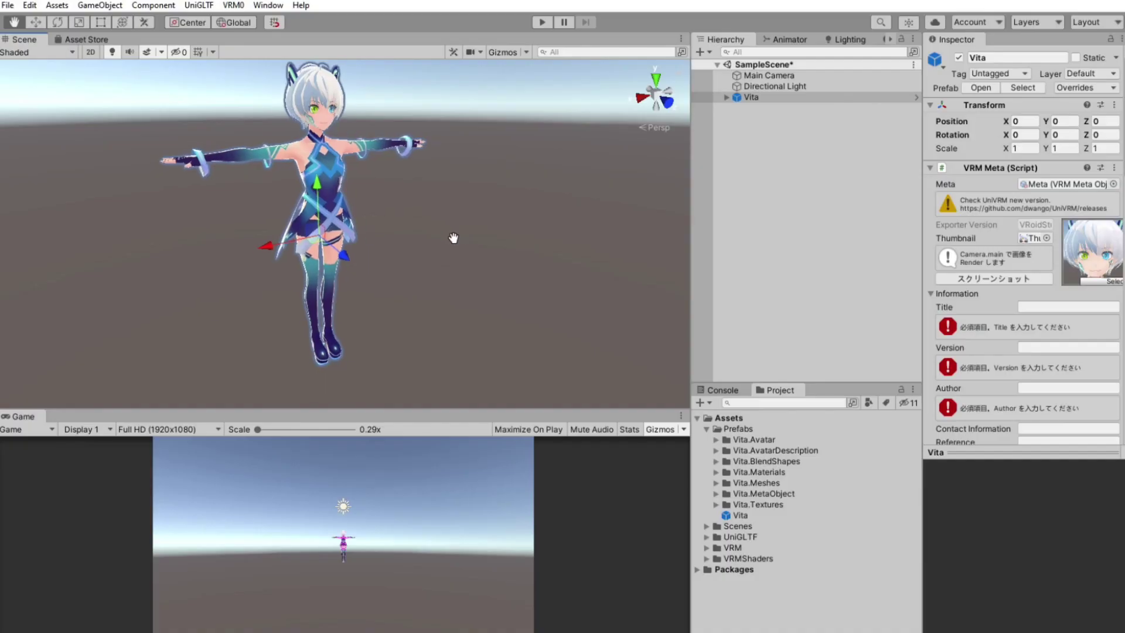
Orbit, zoom and pan the scene view around the Vita avatar previewed in Unity
left_click_drag(452, 239, 404, 235, "alt")
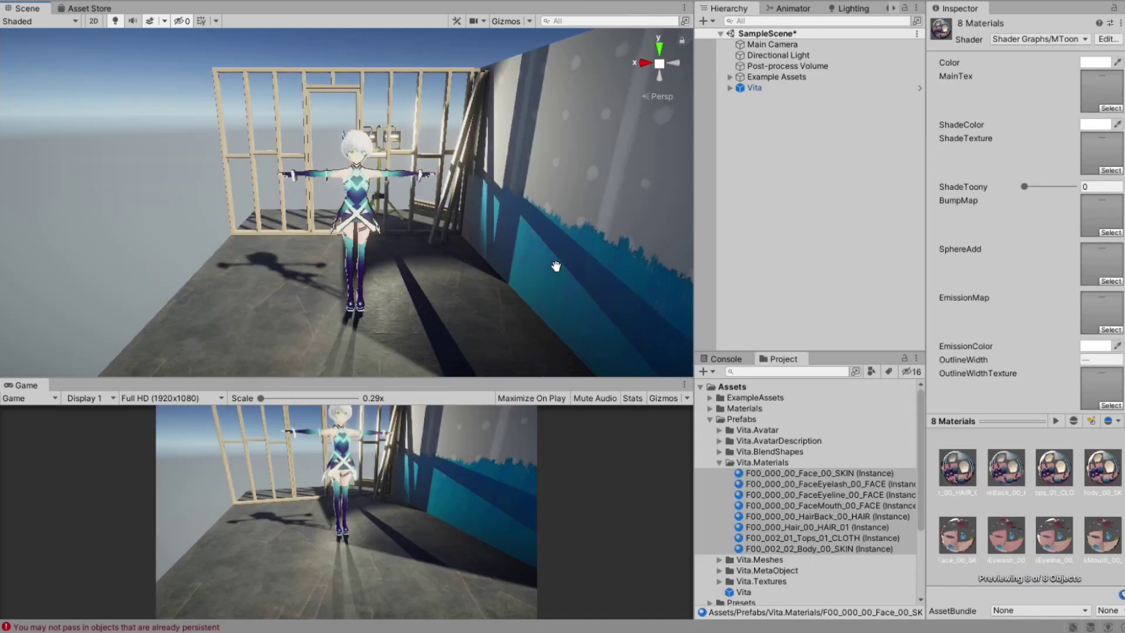
middle_click_drag(556, 267, 621, 247)
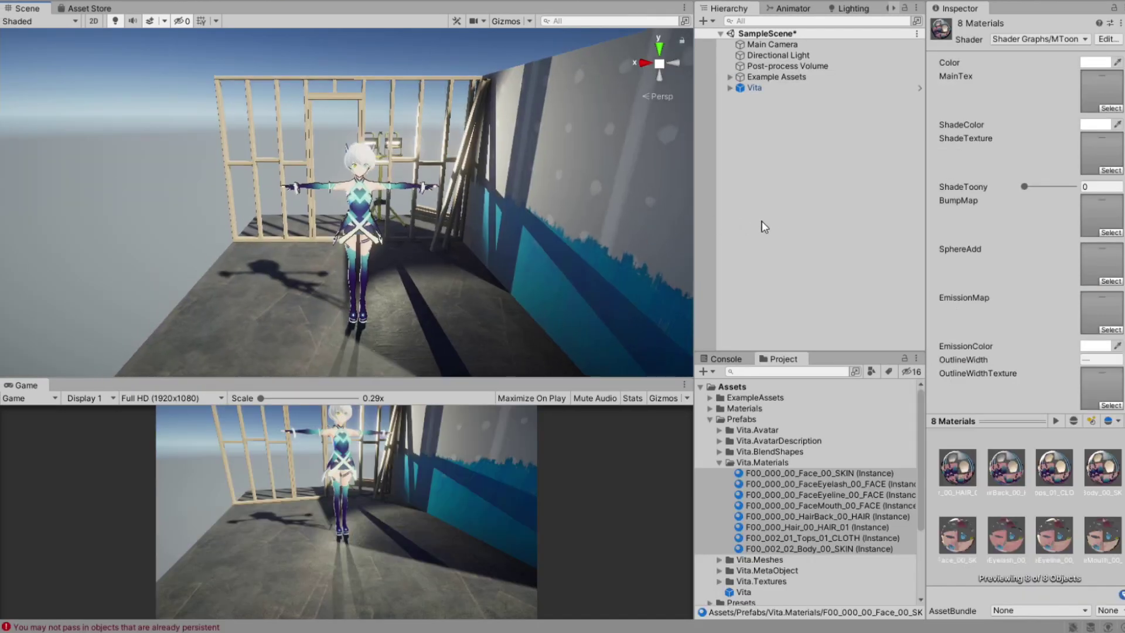
scroll(575, 245, "up", 5)
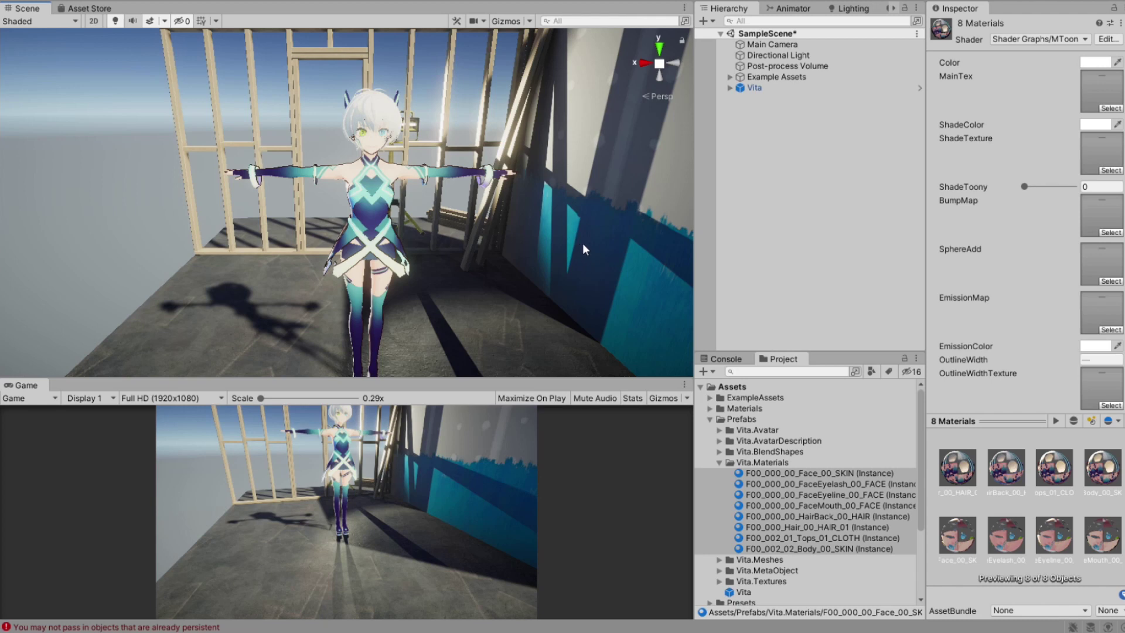
middle_click_drag(585, 244, 559, 235)
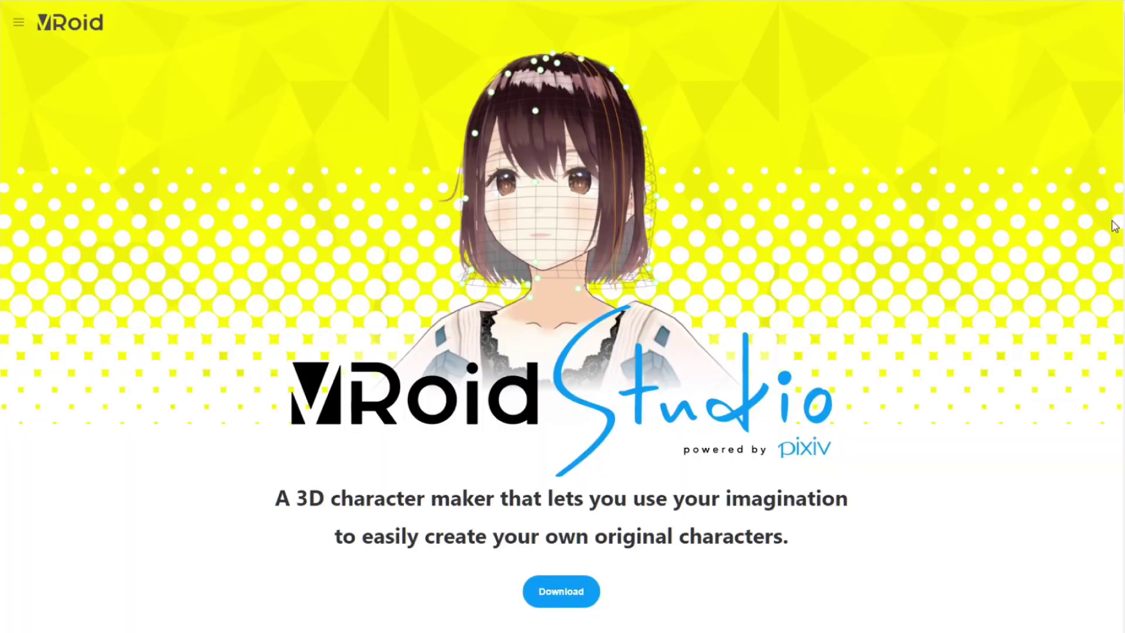
Scroll through the VRoid Studio website's feature overview
middle_click(1113, 226)
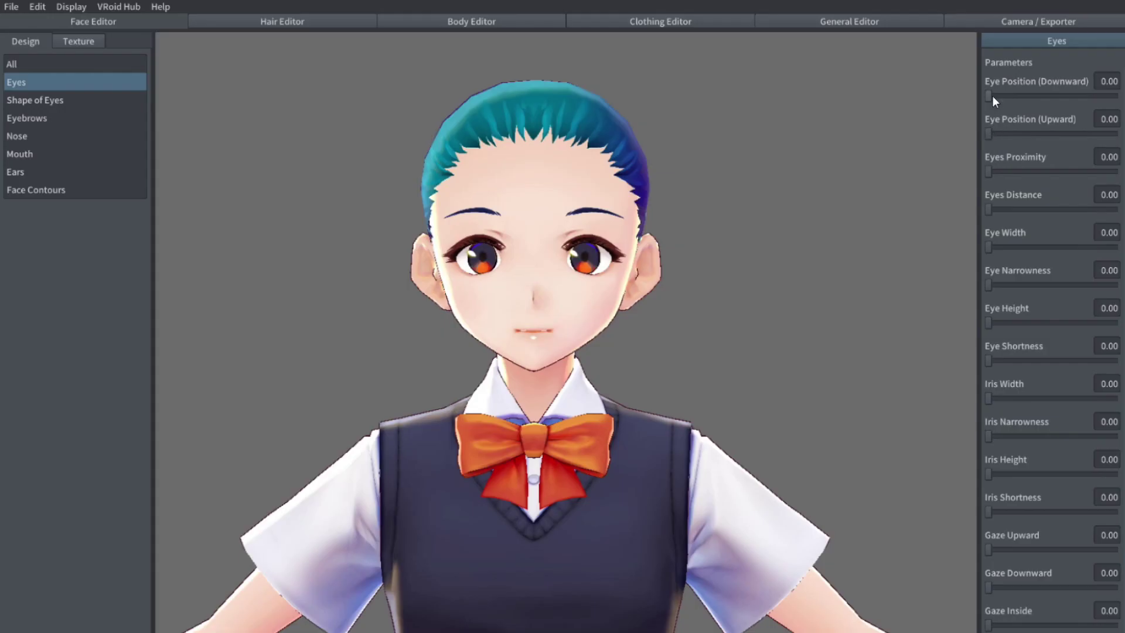
left_click_drag(993, 97, 1097, 96)
left_click_drag(1029, 133, 1082, 134)
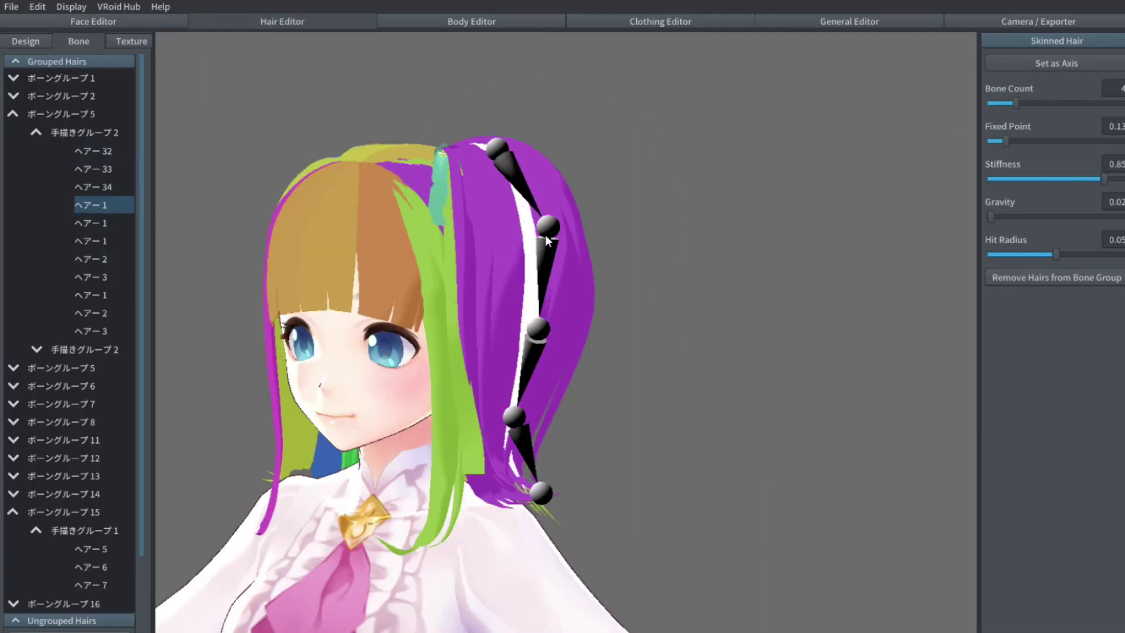
left_click(569, 268)
right_click_drag(610, 261, 615, 272)
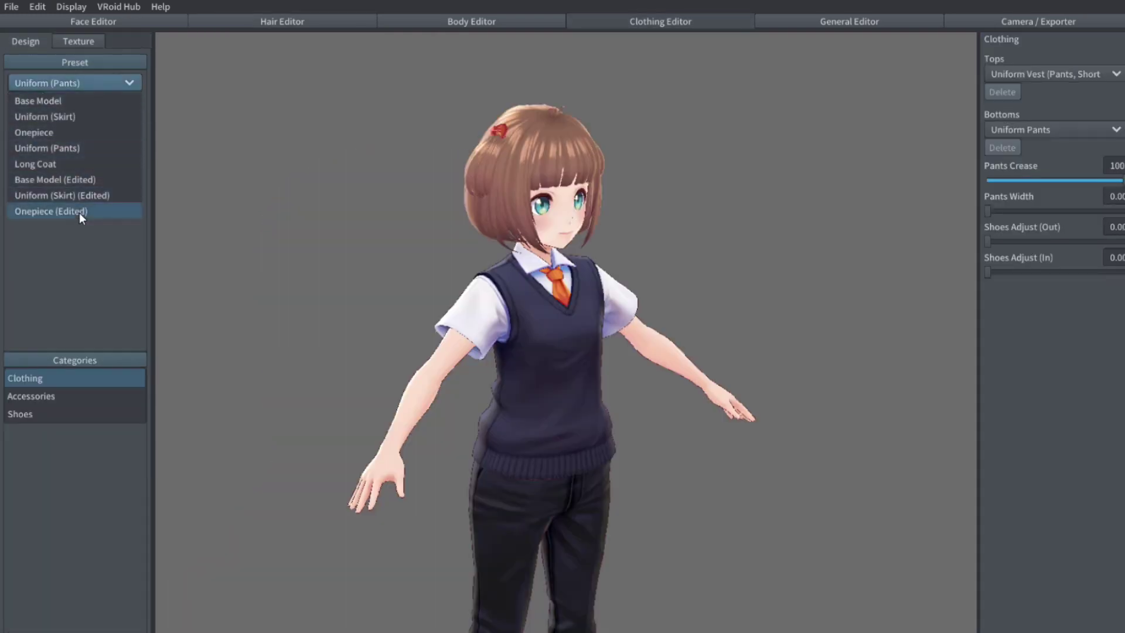
left_click(79, 213)
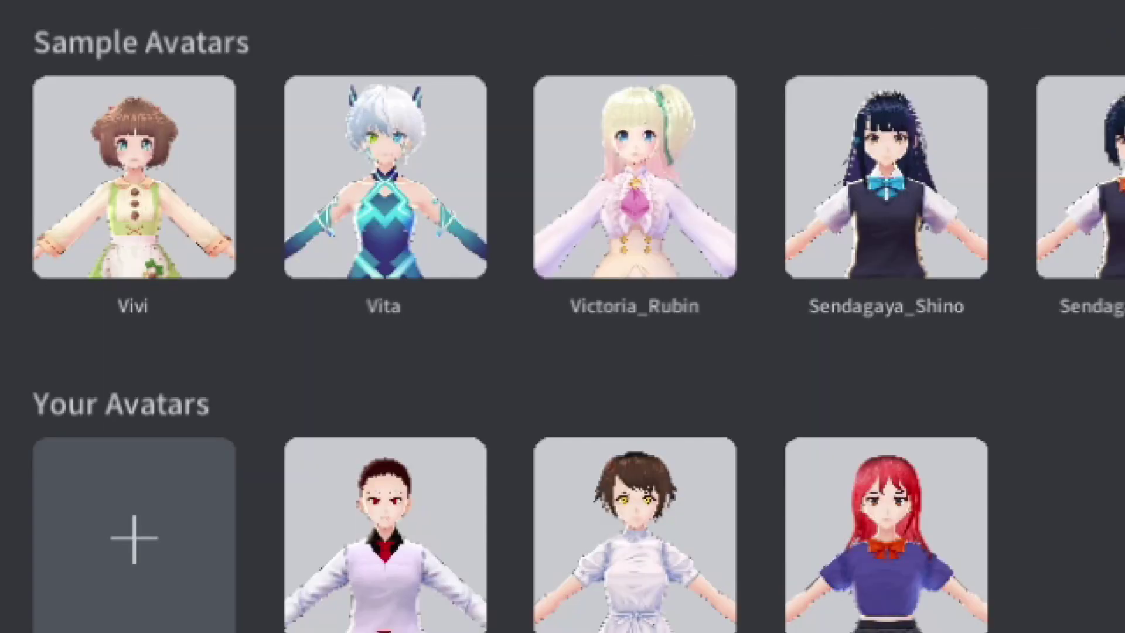
Open the Vita sample avatar and bring up its export settings under Camera / Exporter
left_click(414, 233)
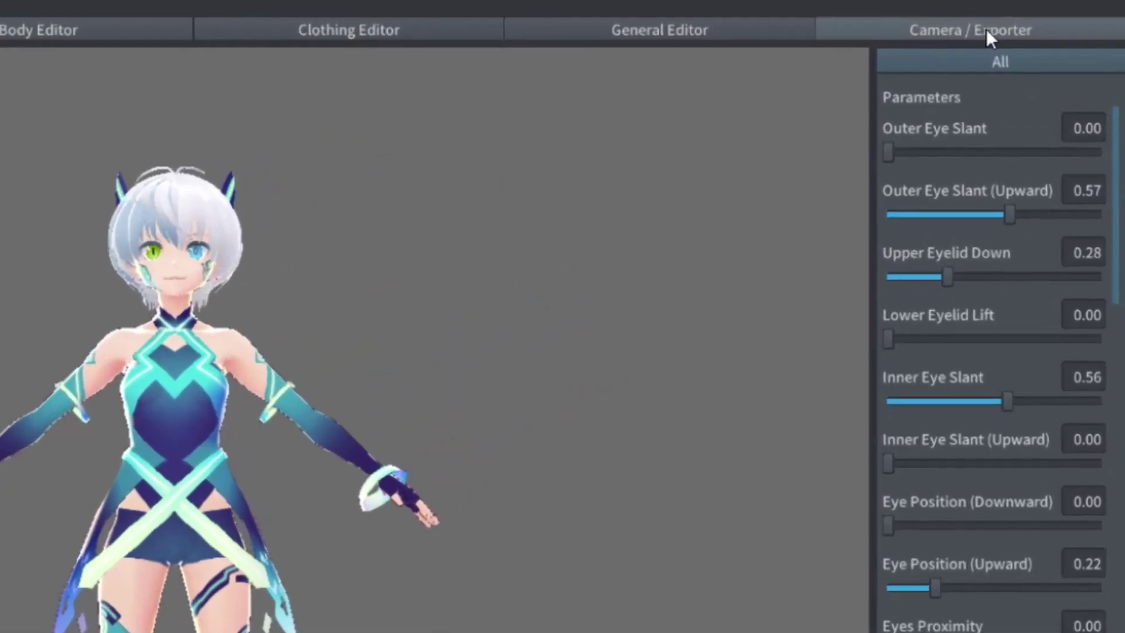
left_click(975, 29)
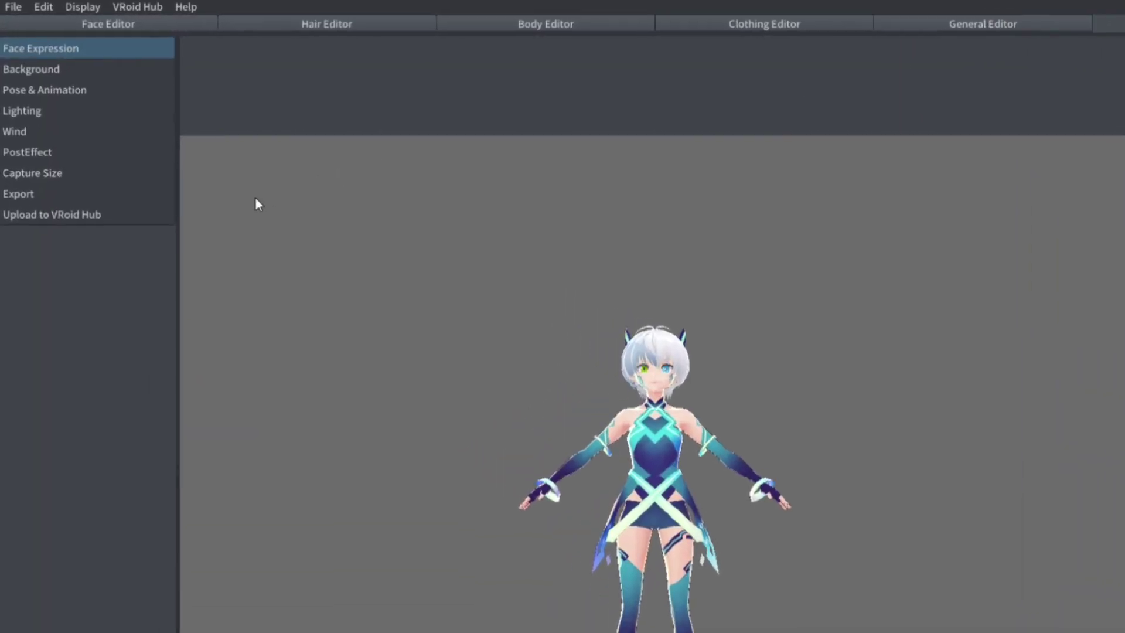
left_click(135, 197)
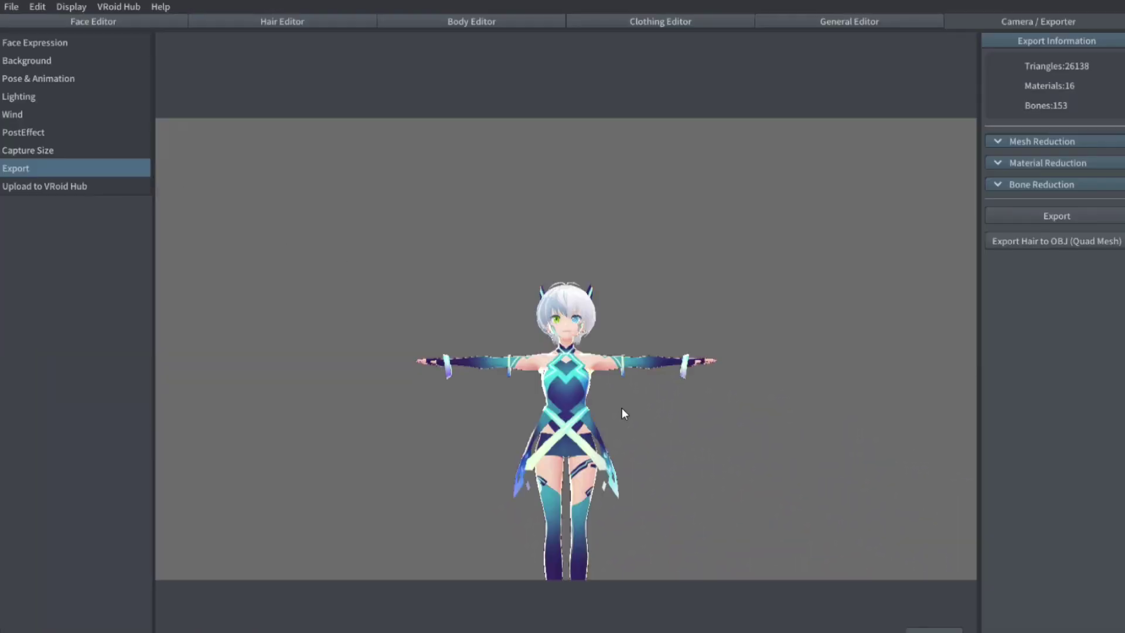
middle_click_drag(622, 409, 613, 233)
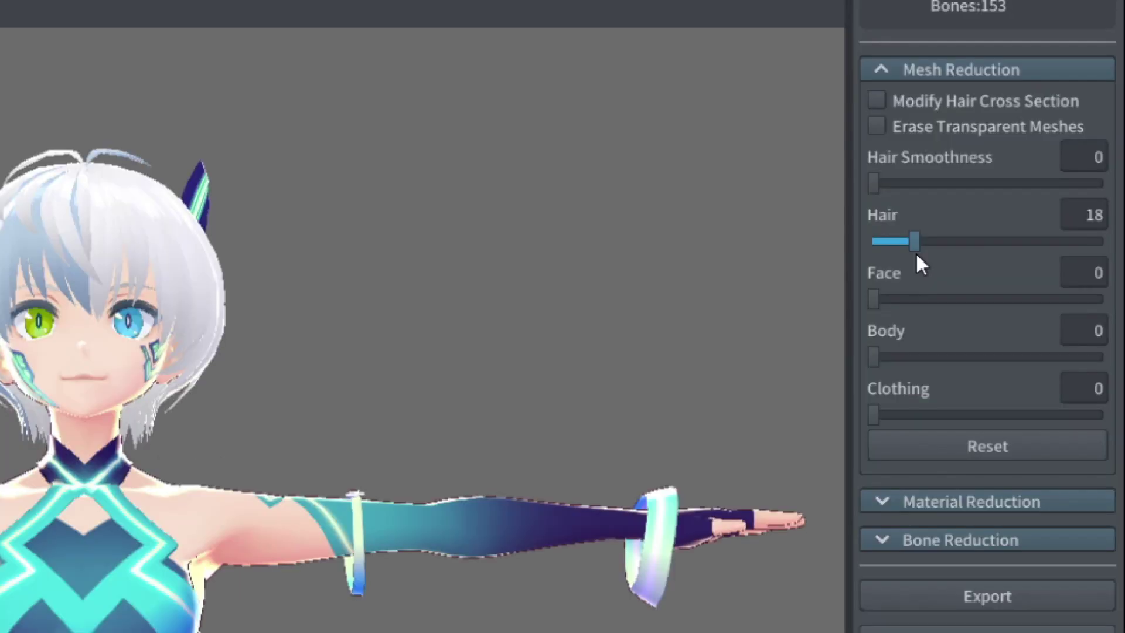
Set mesh reduction to Face 29, Body 4 and Clothing 100
left_click_drag(874, 298, 1090, 302)
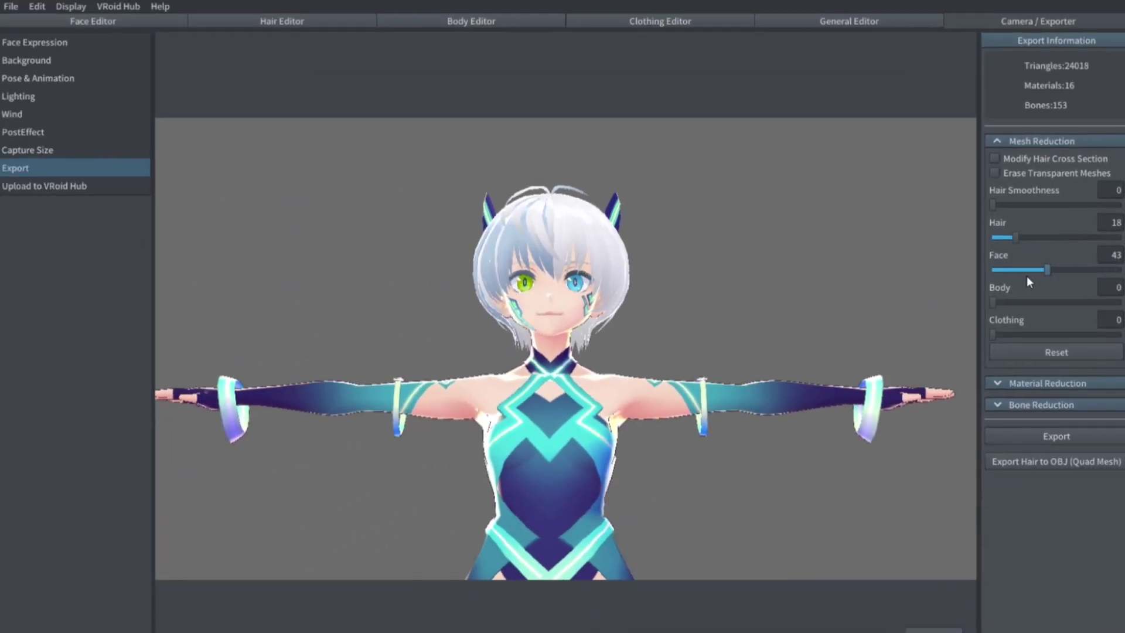
left_click_drag(1027, 281, 1122, 301)
left_click(1000, 301)
left_click_drag(1008, 301, 994, 343)
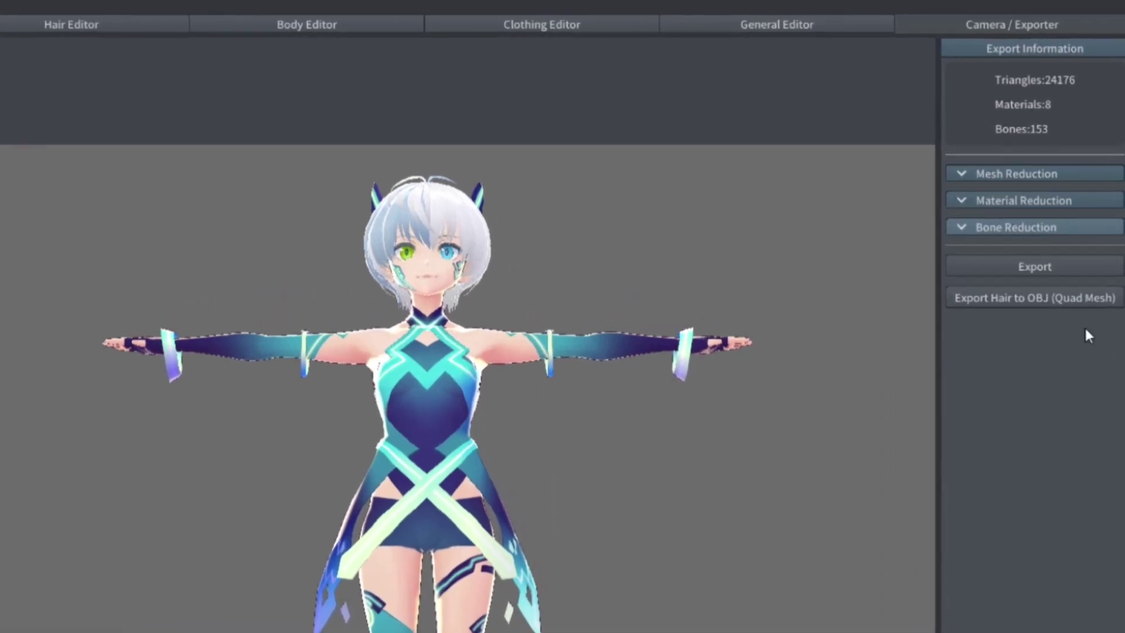
Export the avatar as Vita.vrm to the Desktop, accepting the VRM avatar information
left_click(960, 382)
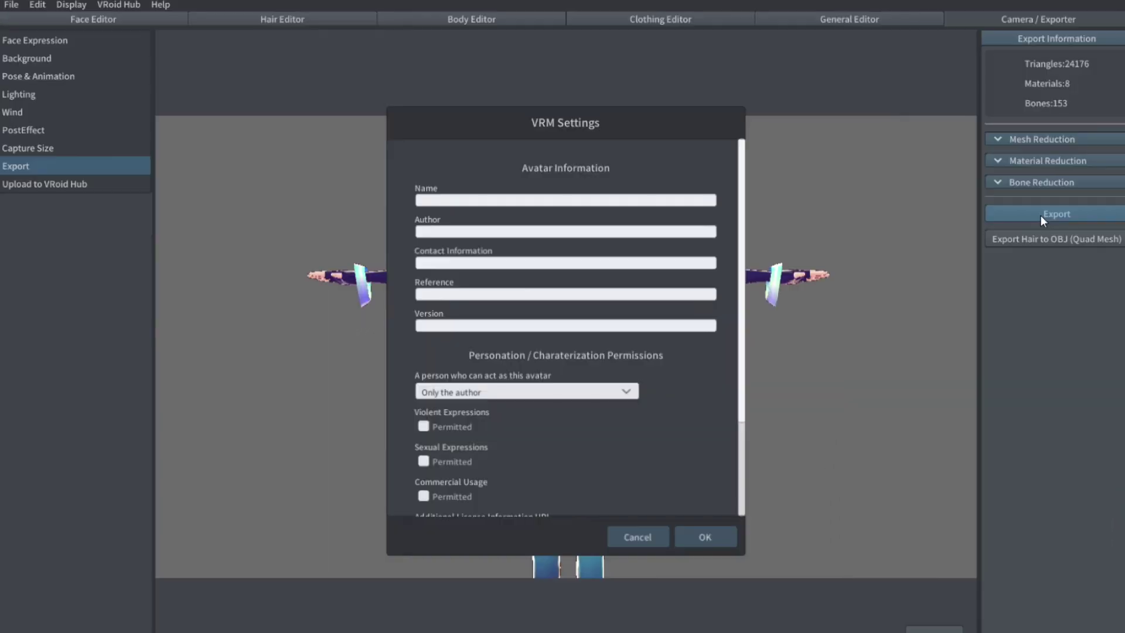
scroll(720, 509, "down", 5)
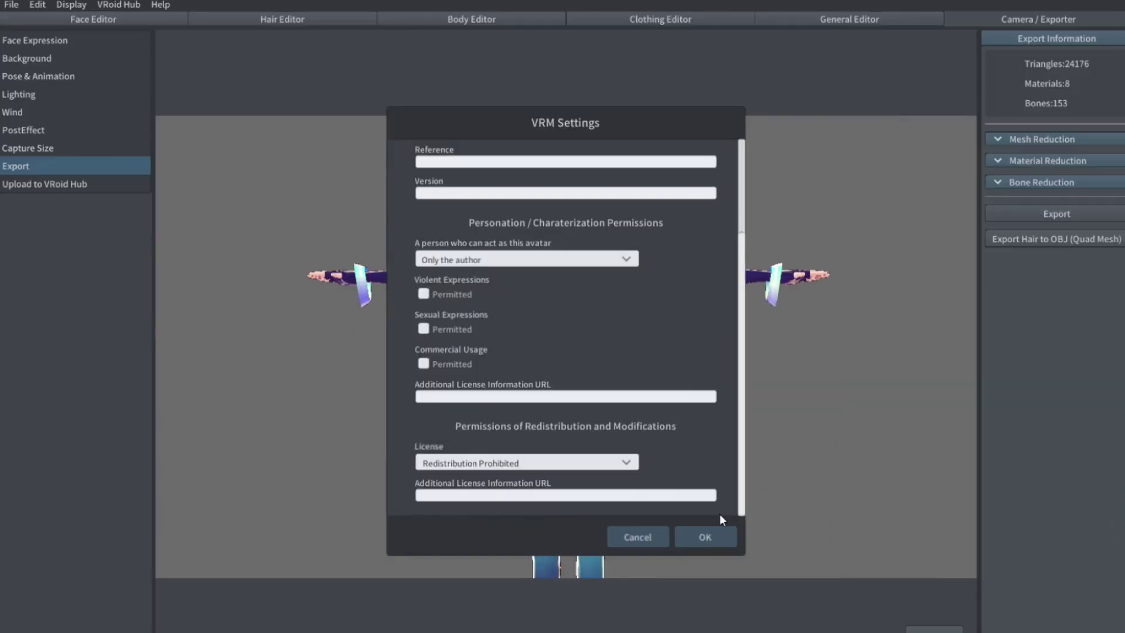
left_click(706, 537)
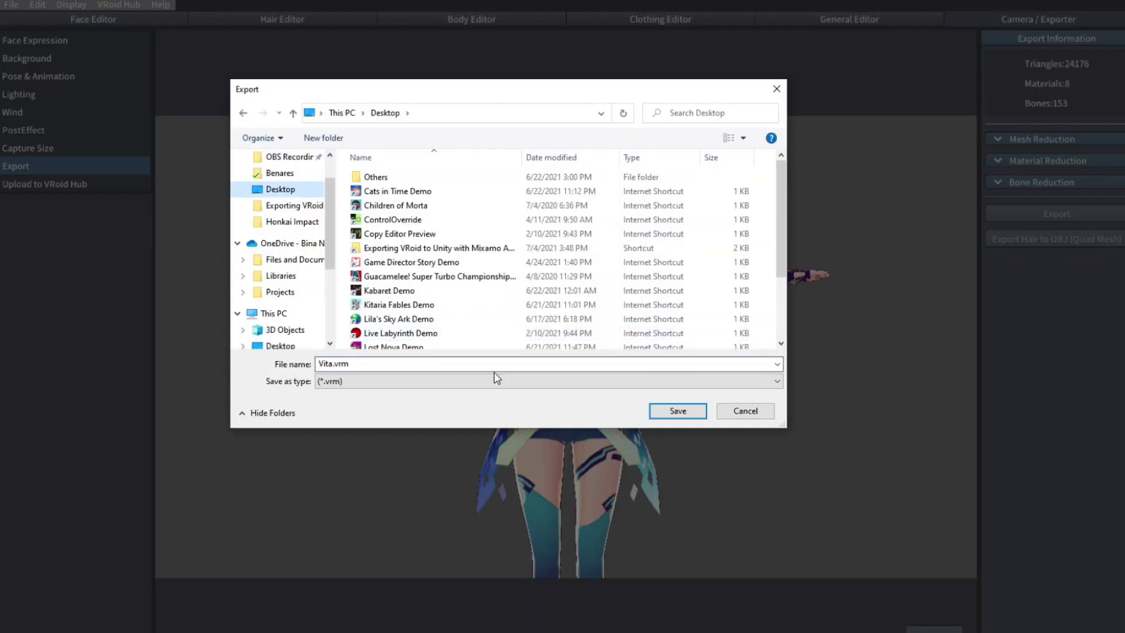
left_click(665, 413)
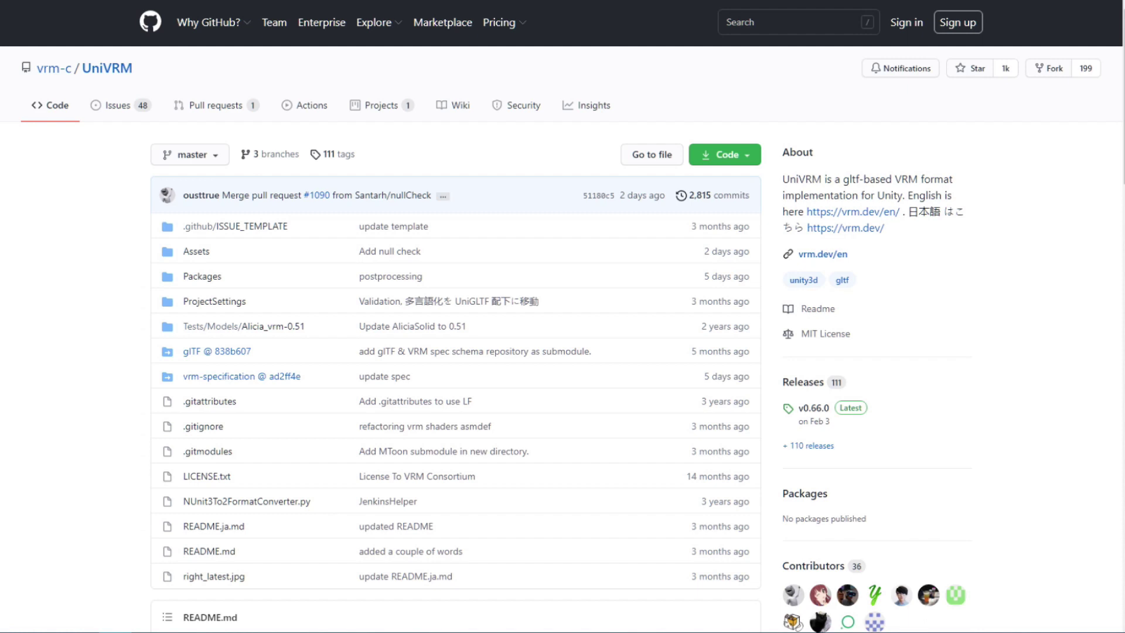
Open the UniVRM releases page and expand the v0.78.0 release's downloadable assets
scroll(1106, 179, "down", 20)
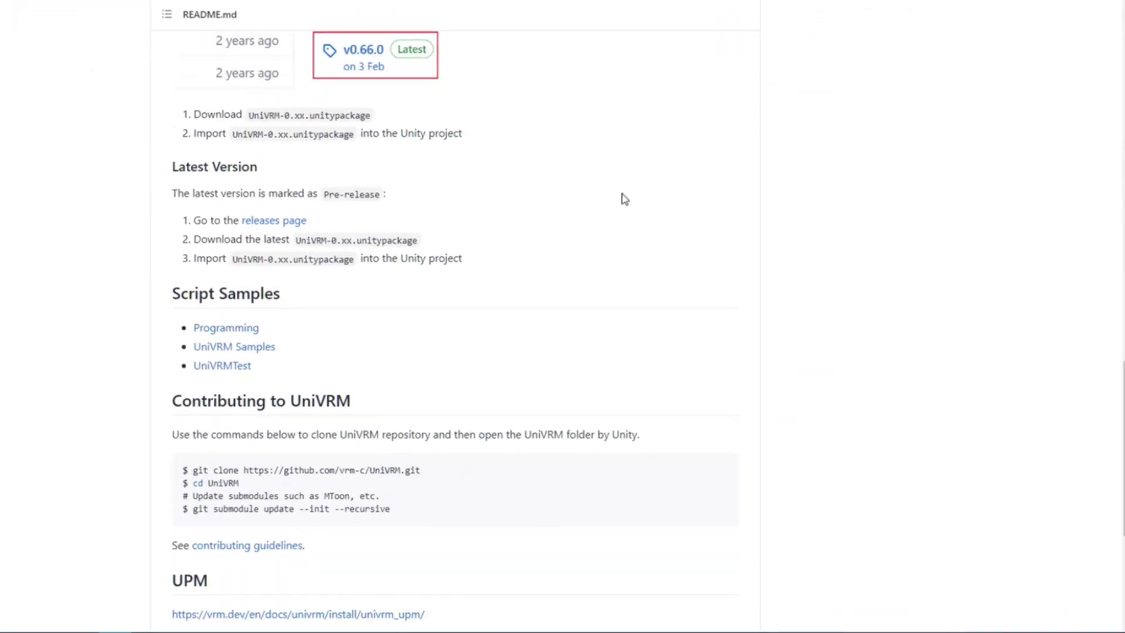
left_click(306, 194)
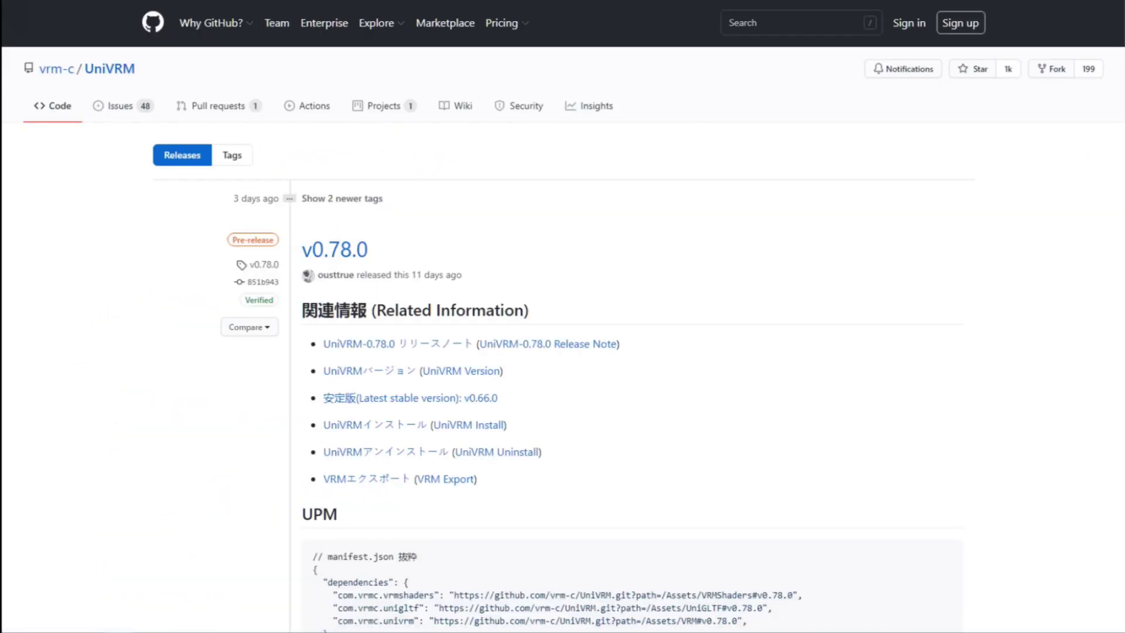
scroll(1114, 252, "down", 5)
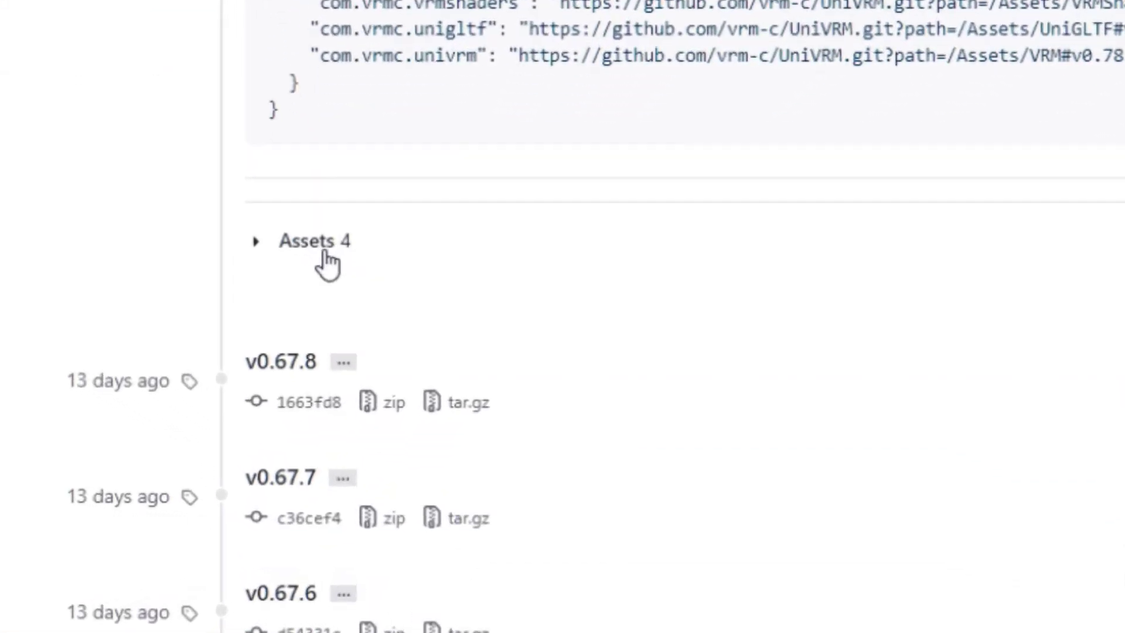
left_click(322, 231)
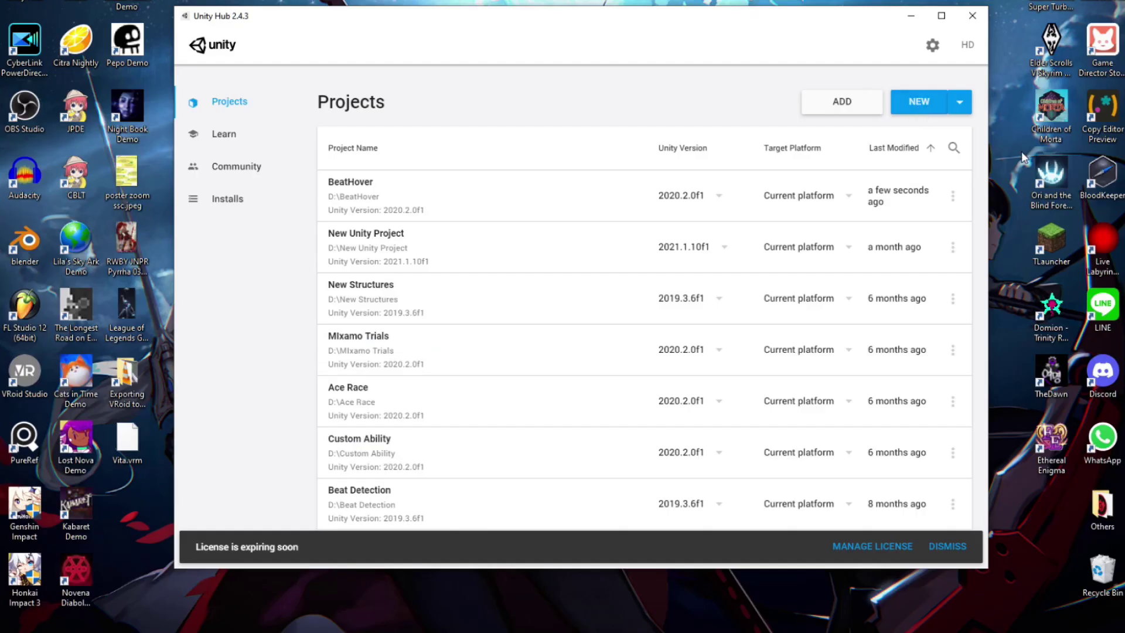
Create a 3D project named 'VRoid SRP Sample' at D:\VRoid SRP Sample
left_click(921, 102)
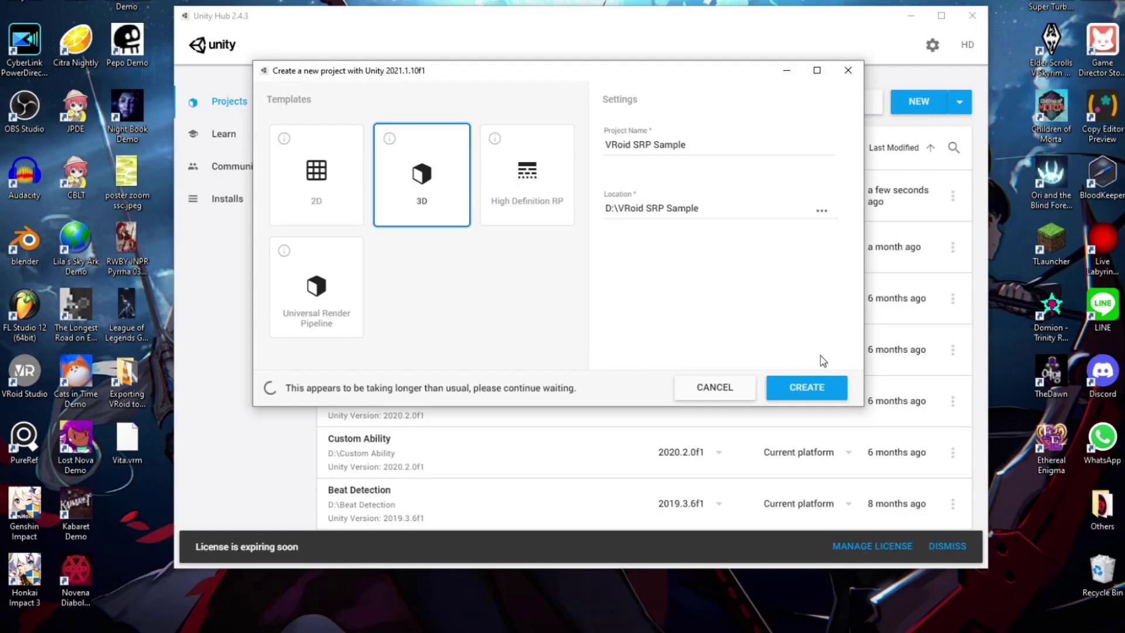
left_click(808, 389)
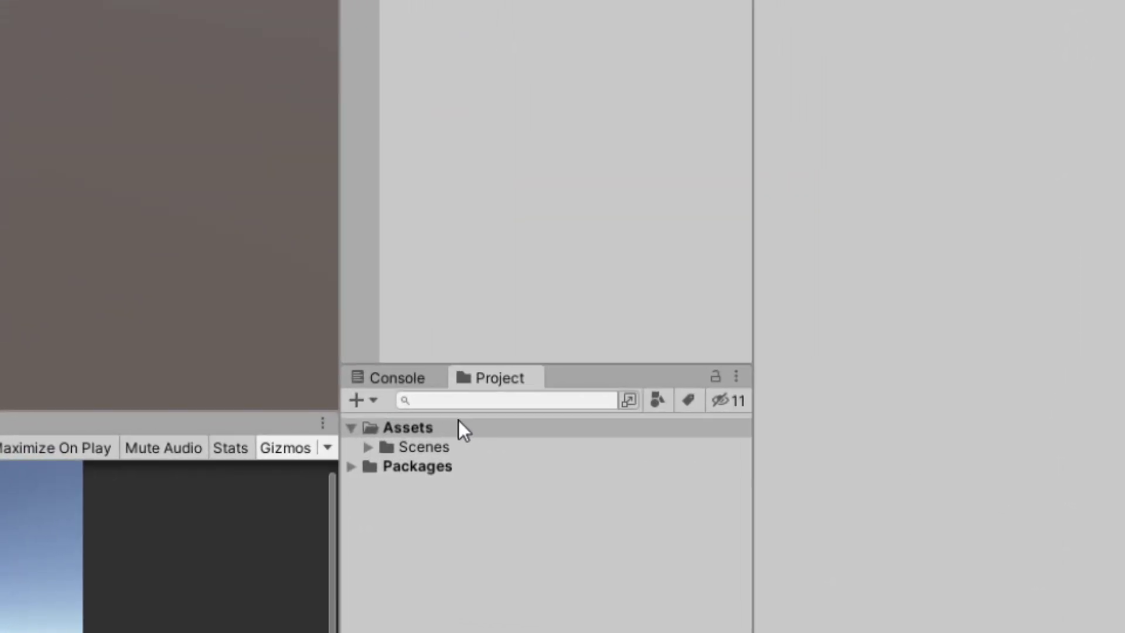
Import the full UniVRM-0.78.0_851b.unitypackage into Assets, allowing script API updates
right_click(463, 430)
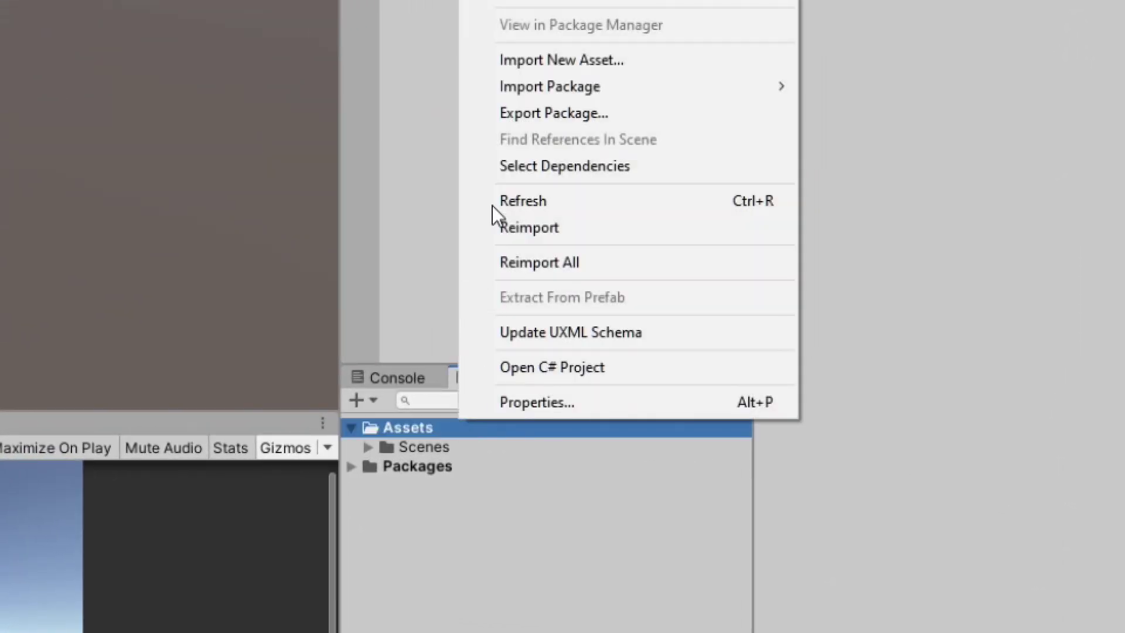
mouse_move(570, 94)
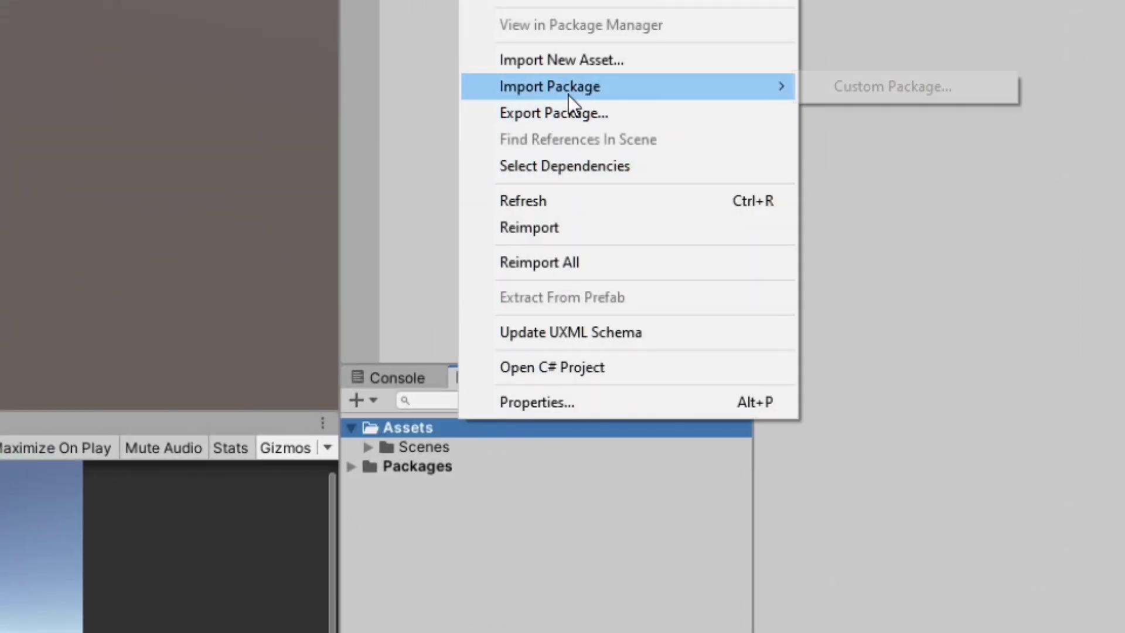
left_click(846, 92)
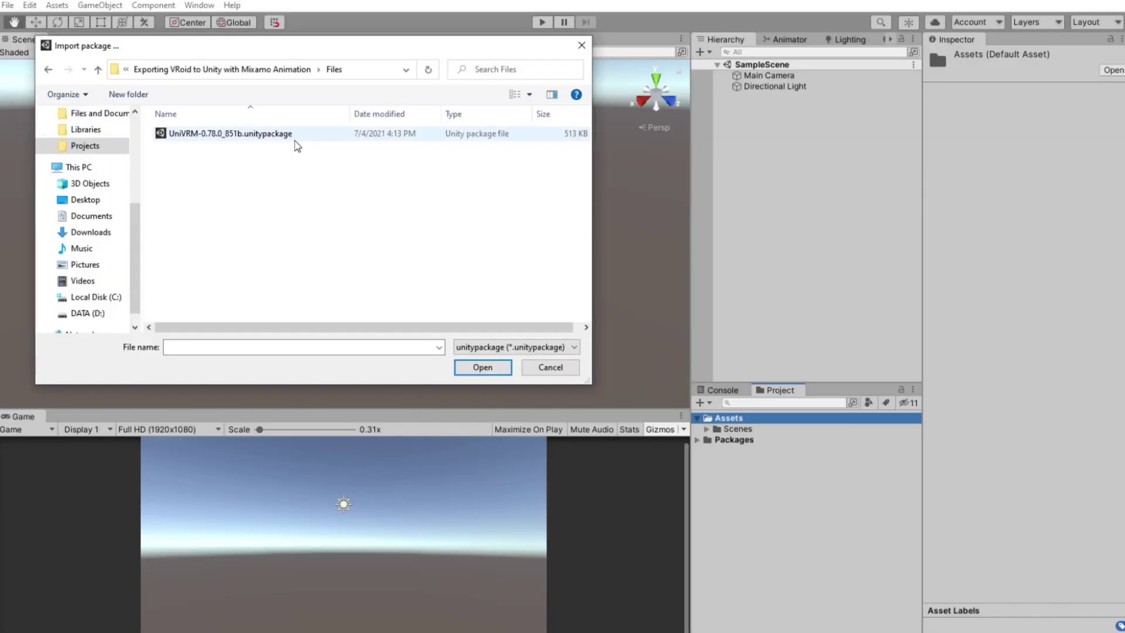
left_click(295, 140)
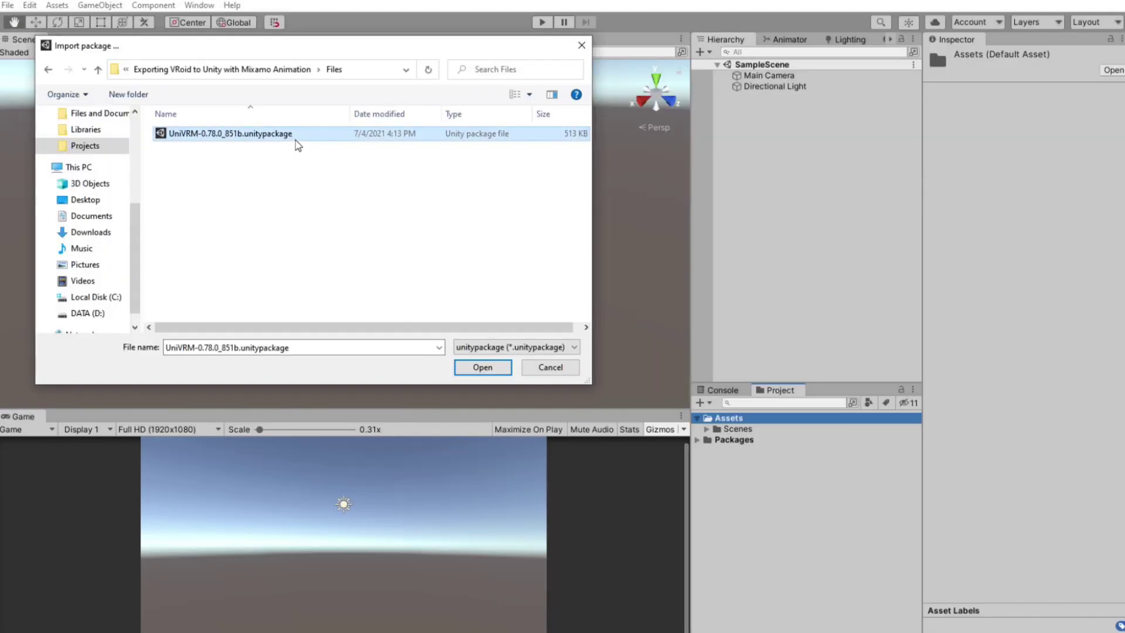
left_click(472, 366)
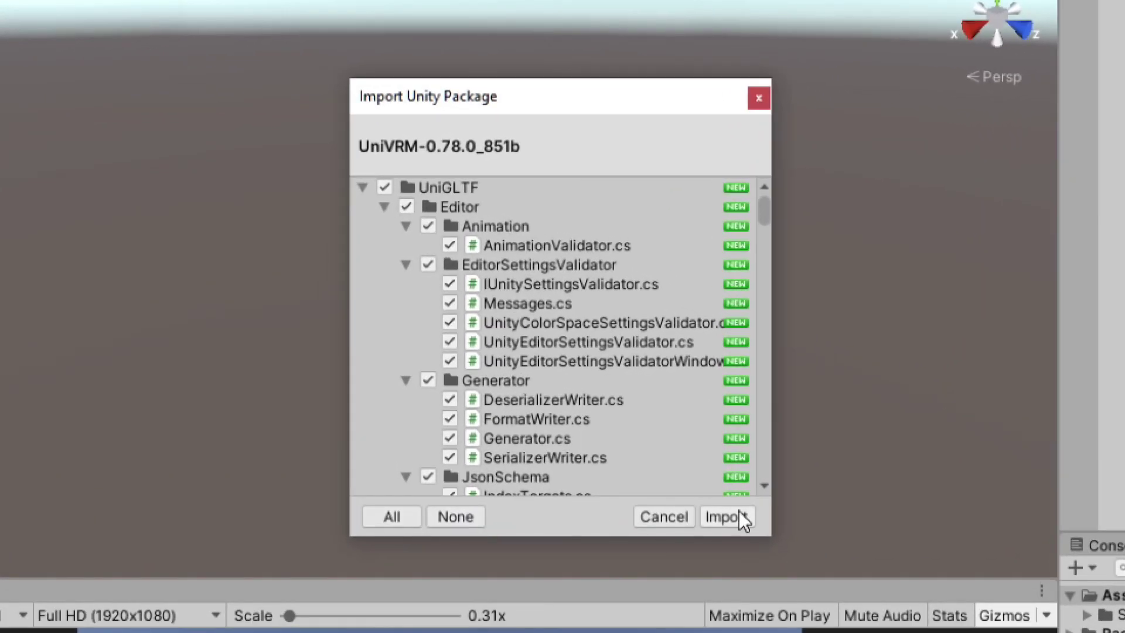
left_click(740, 508)
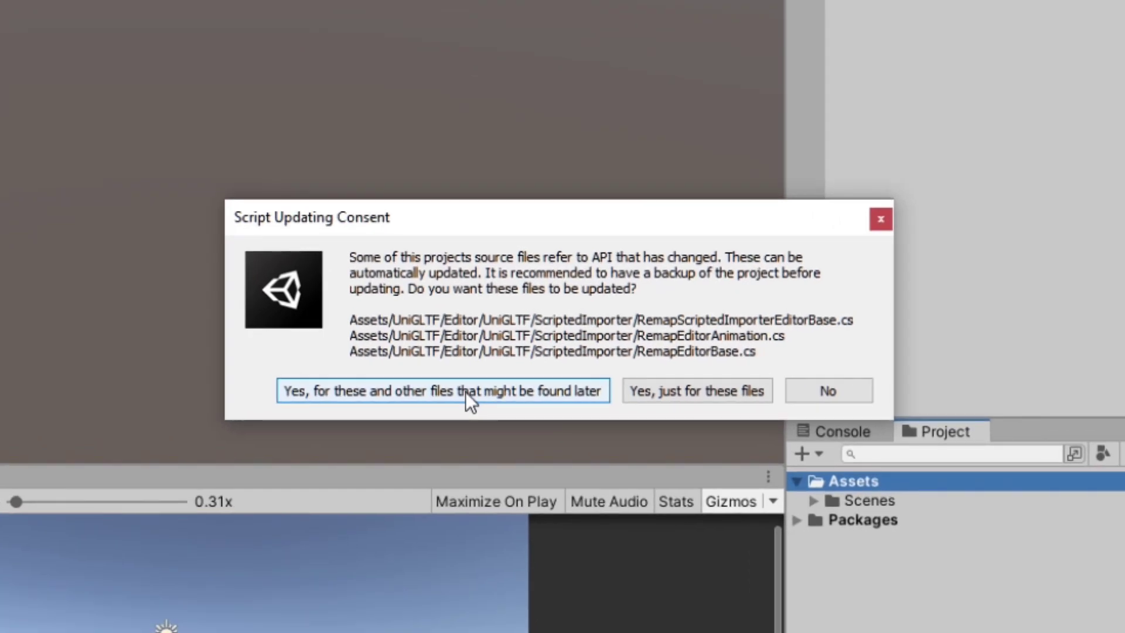
left_click(465, 391)
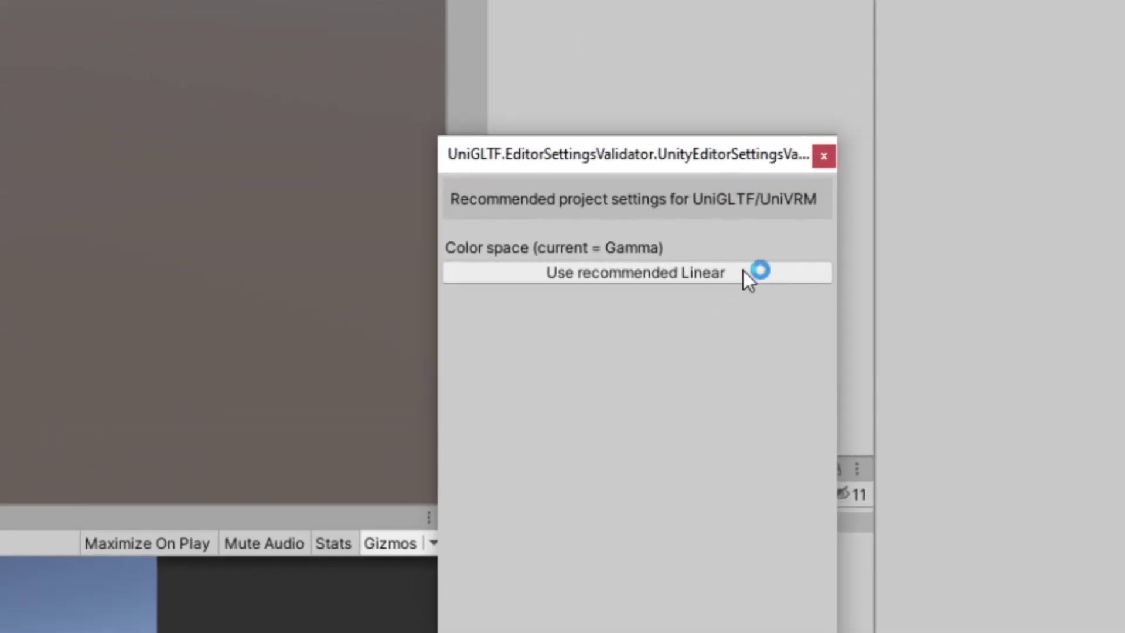
Switch the project to the recommended Linear color space and close the settings window
left_click(698, 267)
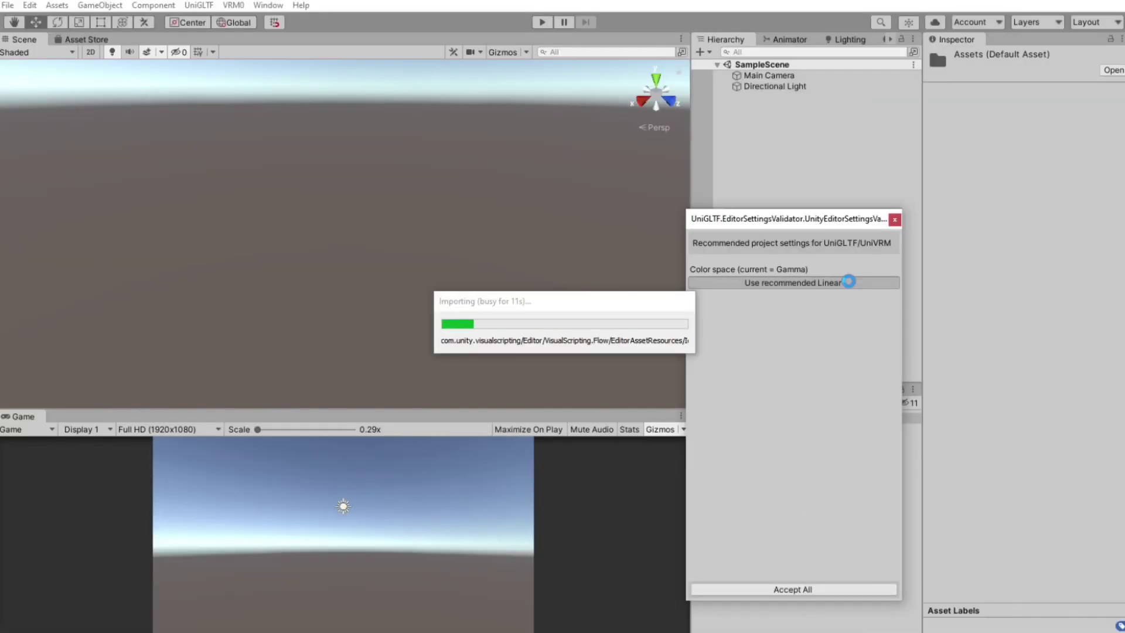
left_click(895, 219)
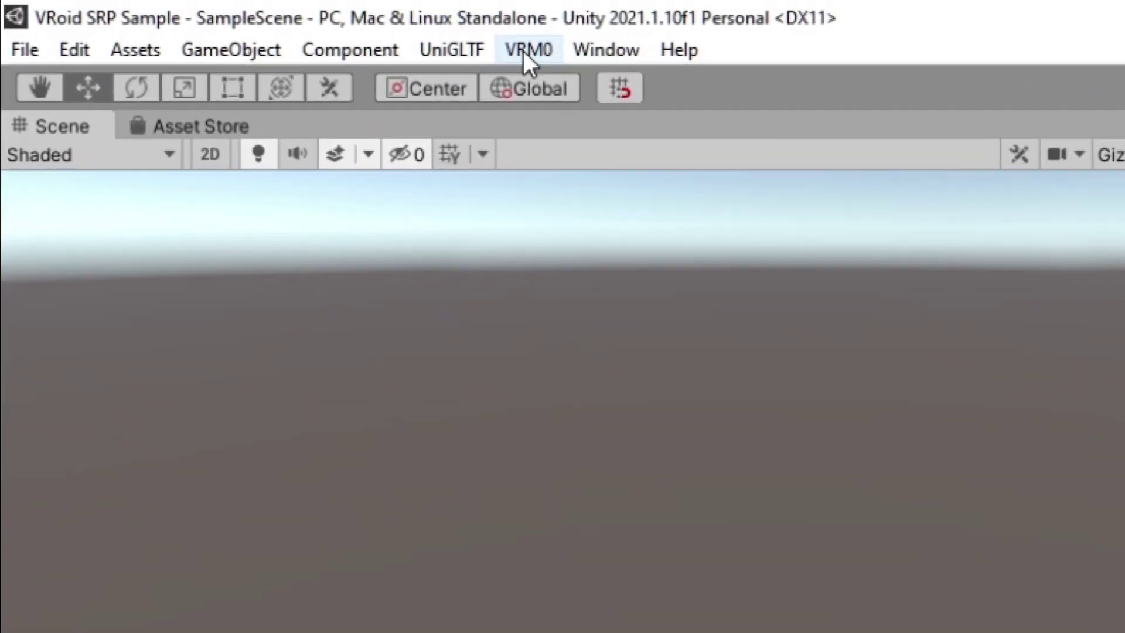
left_click(523, 51)
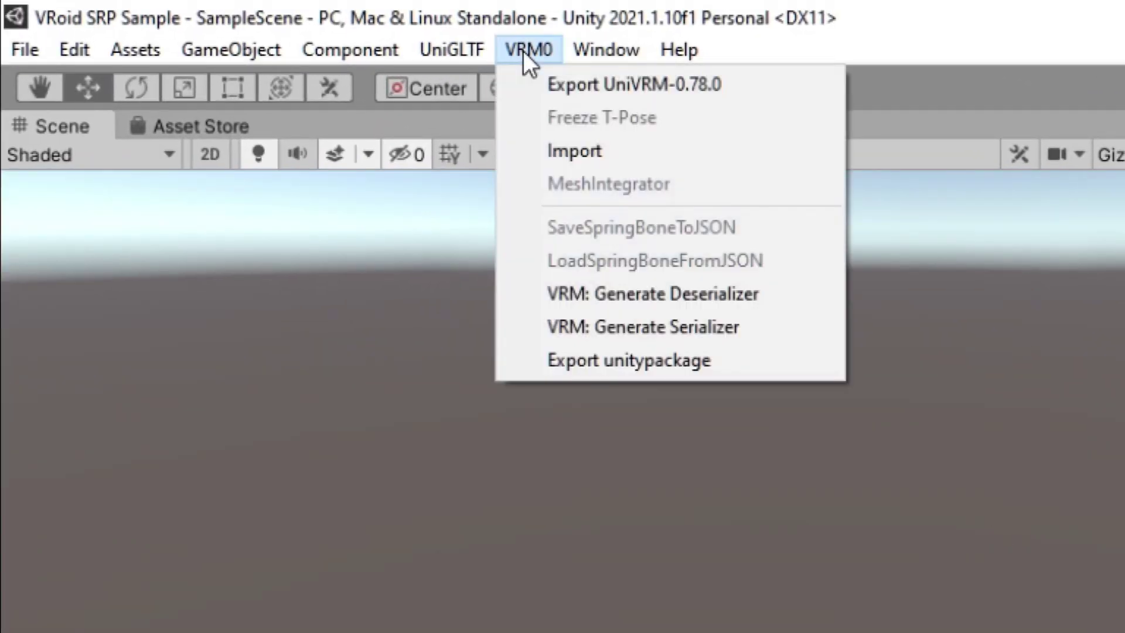
Import Vita.vrm from the Desktop through the VRM import command
left_click(623, 154)
left_click(139, 325)
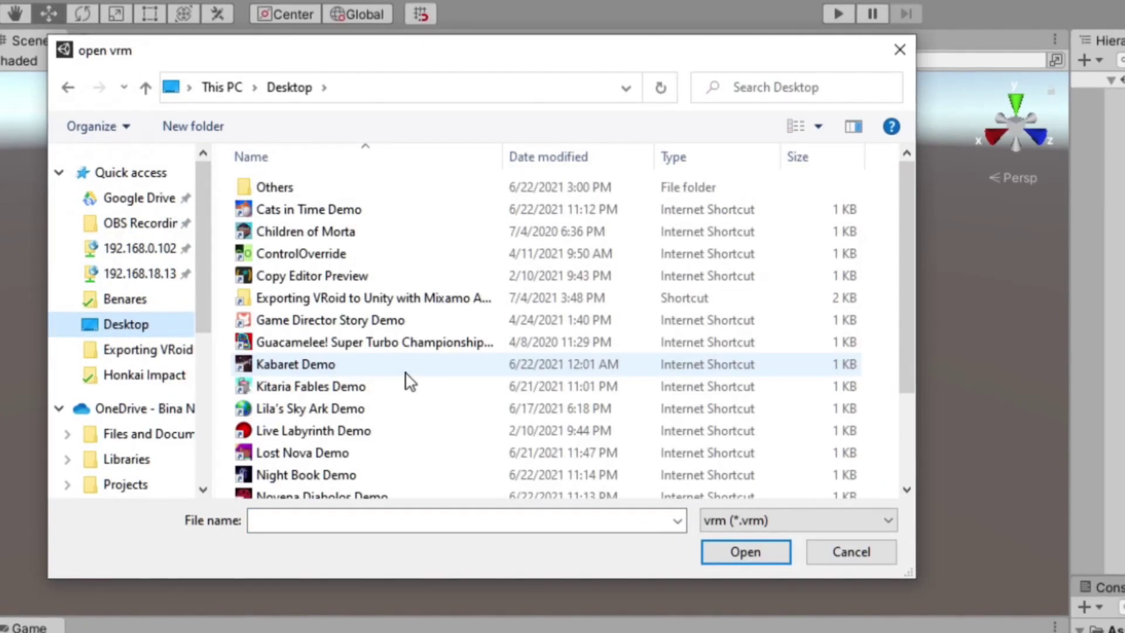
scroll(408, 381, "down", 3)
left_click(327, 486)
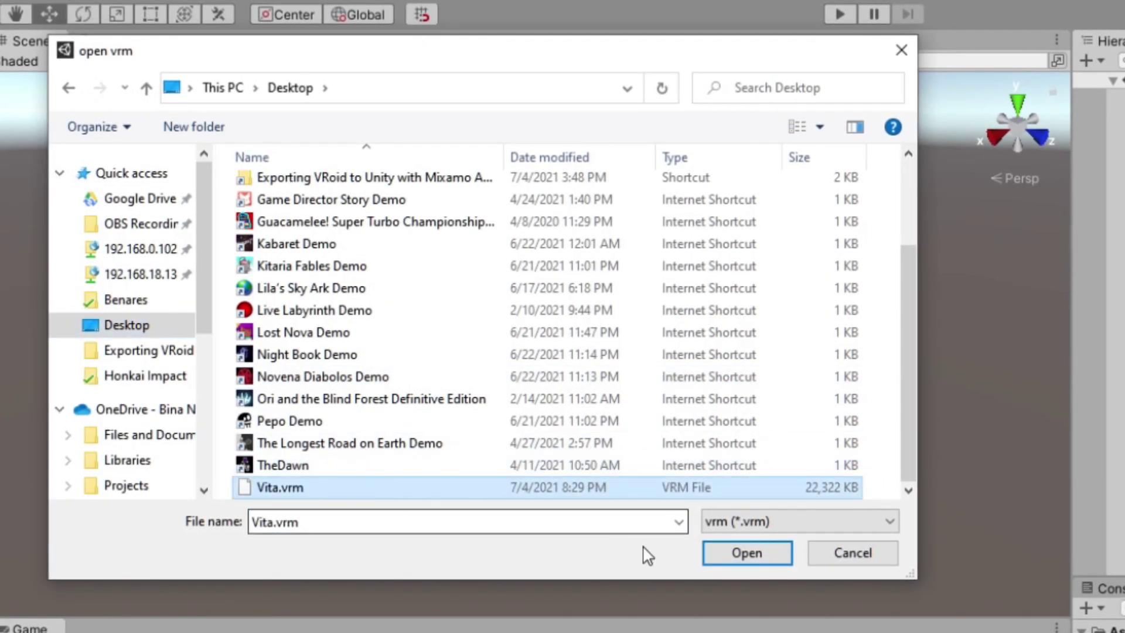
left_click(748, 553)
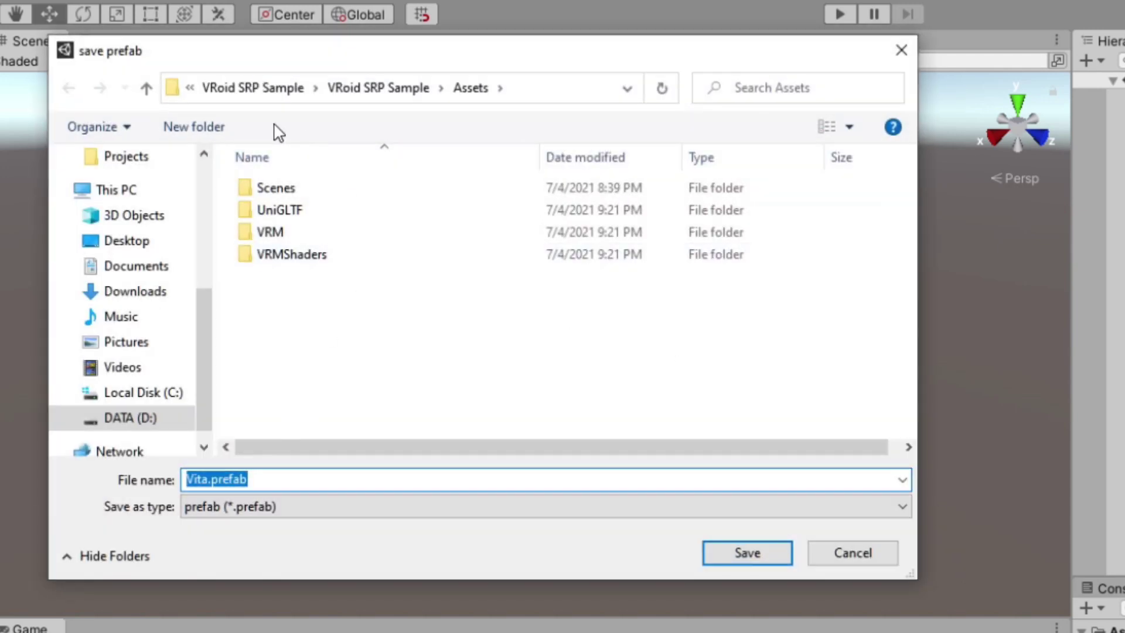
Save it as Vita.prefab in a new Prefabs folder and place it in the scene
left_click(220, 126)
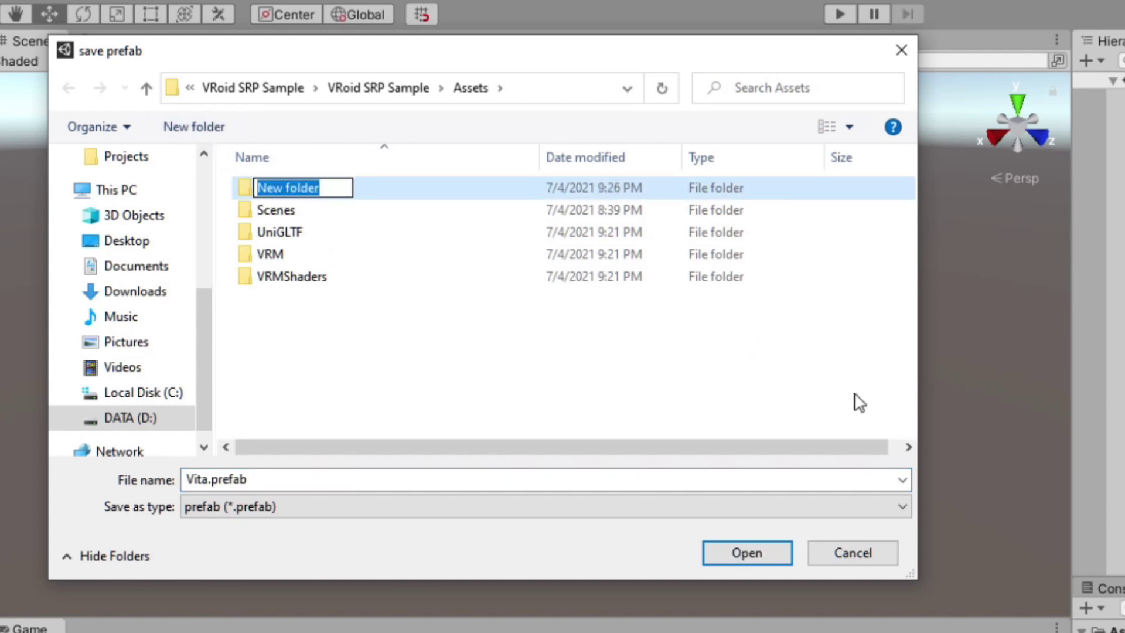
type("Prefabs")
key("Return")
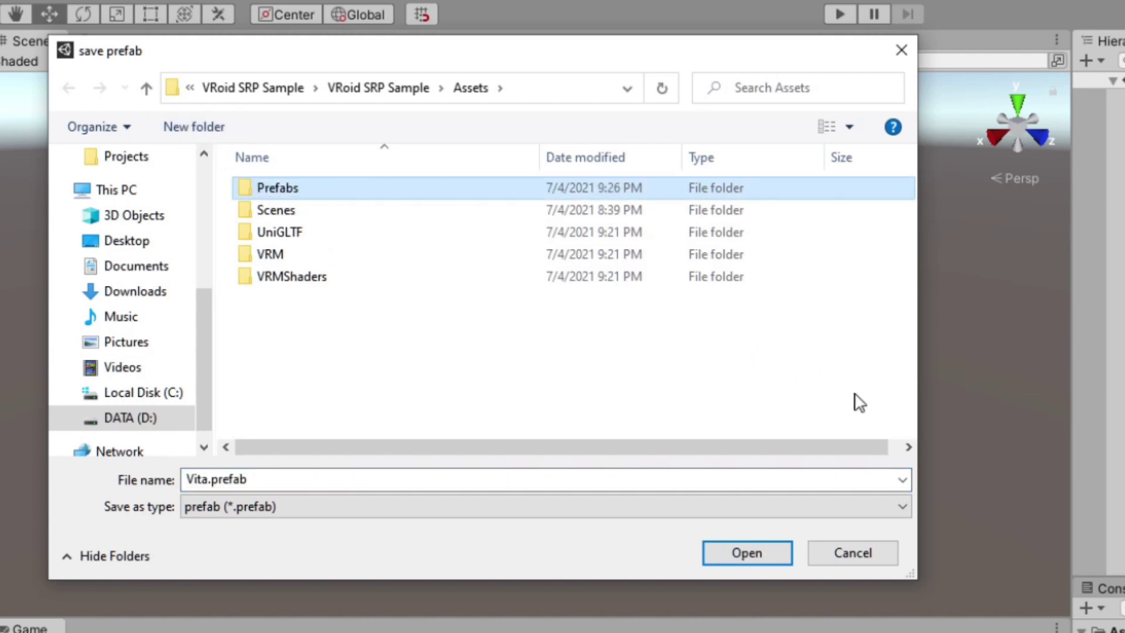
key("Return")
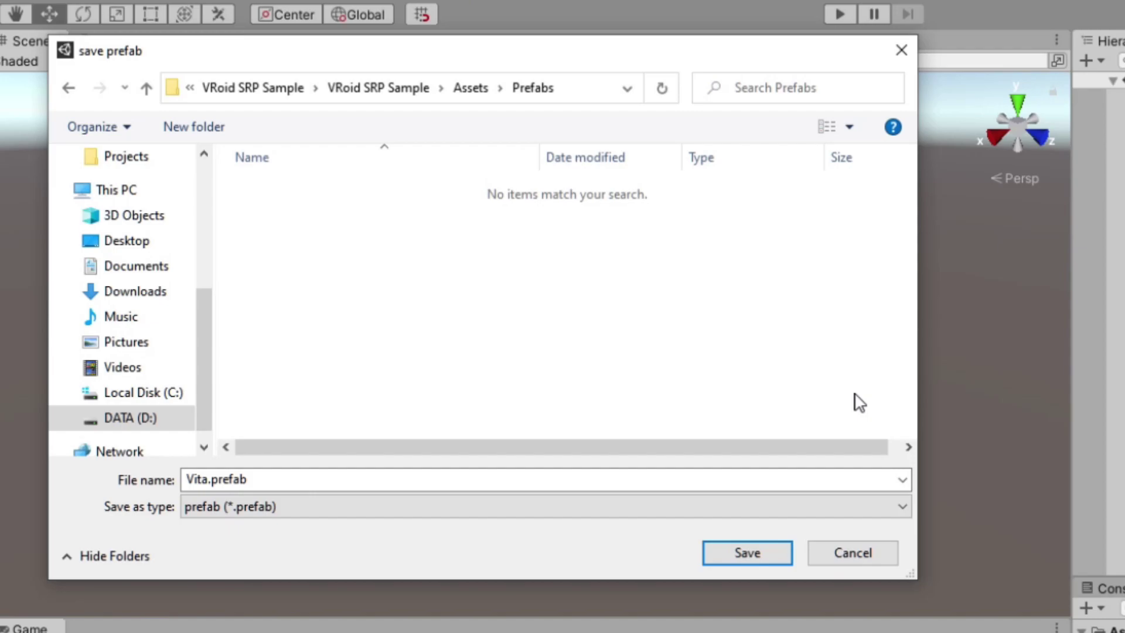
left_click(743, 554)
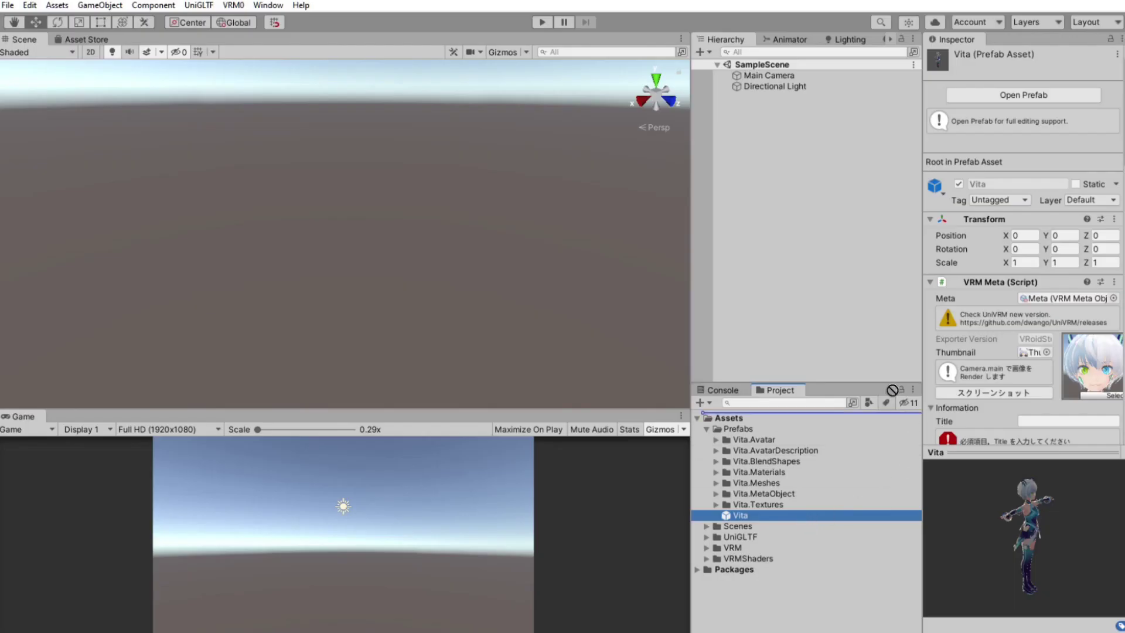
left_click_drag(800, 523, 815, 275)
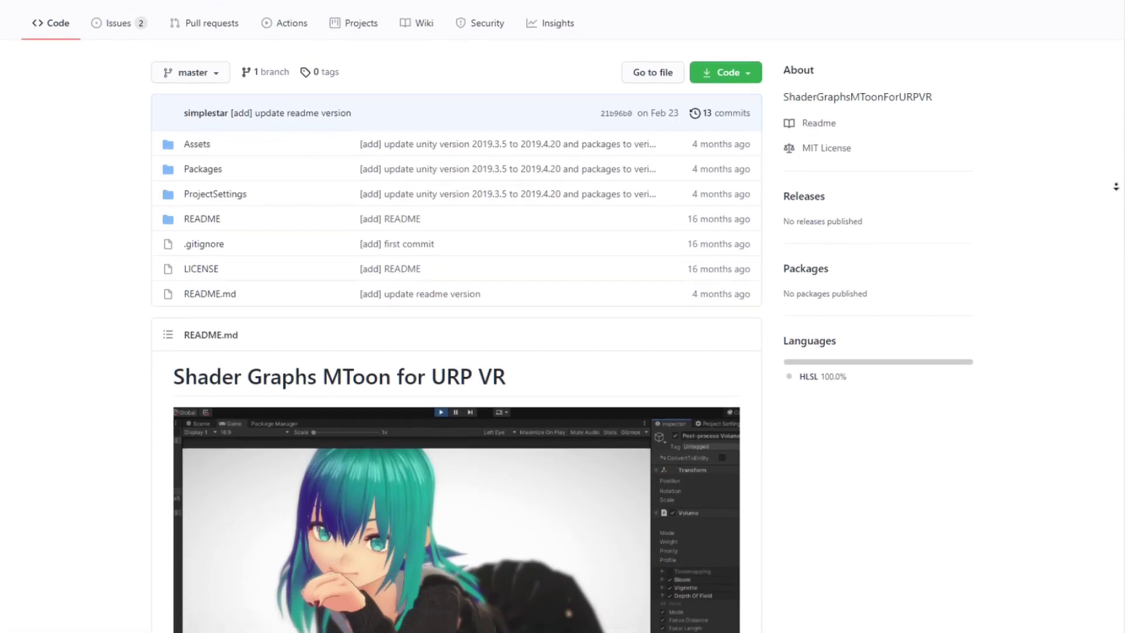
Read the ShaderGraphsMToonForURPVR README and open the Code download options
scroll(1116, 186, "down", 4)
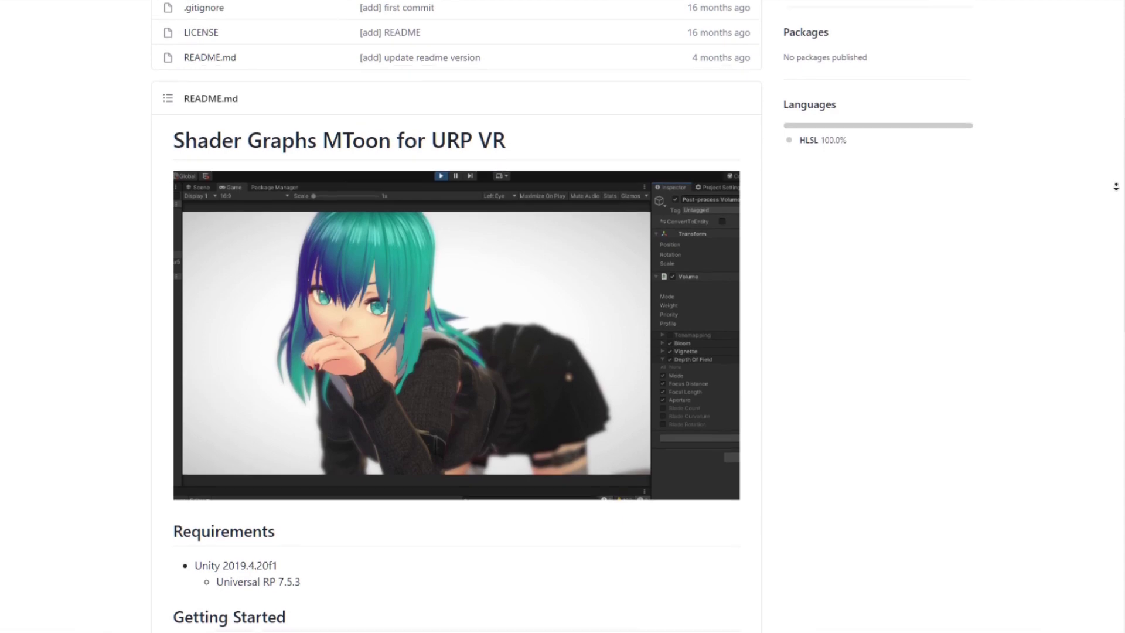
scroll(1116, 187, "down", 4)
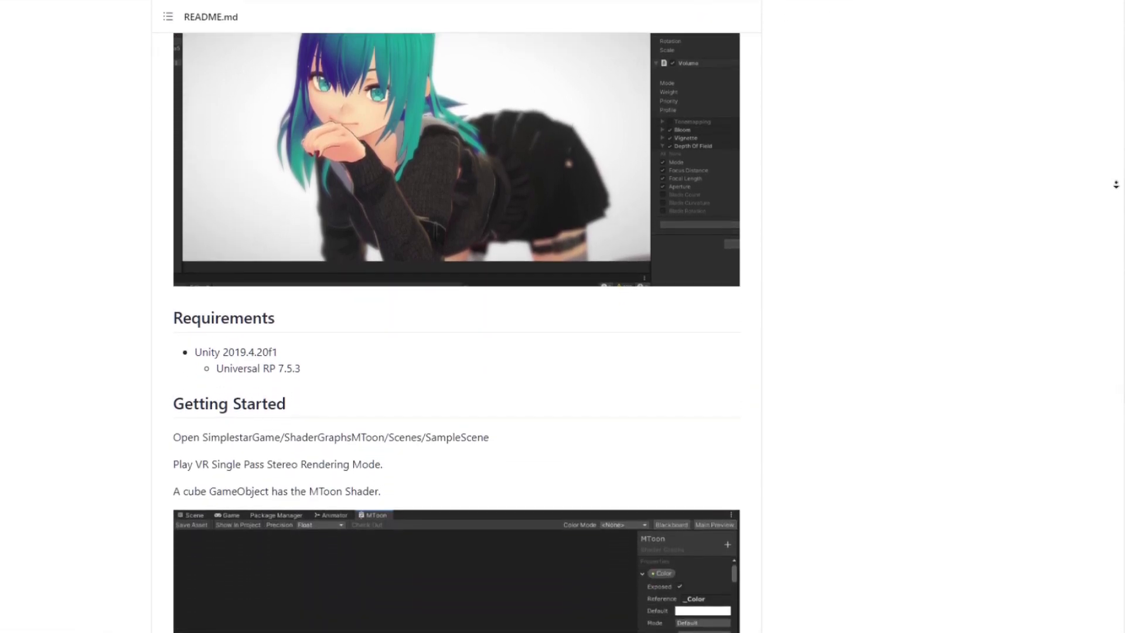
scroll(1116, 185, "down", 4)
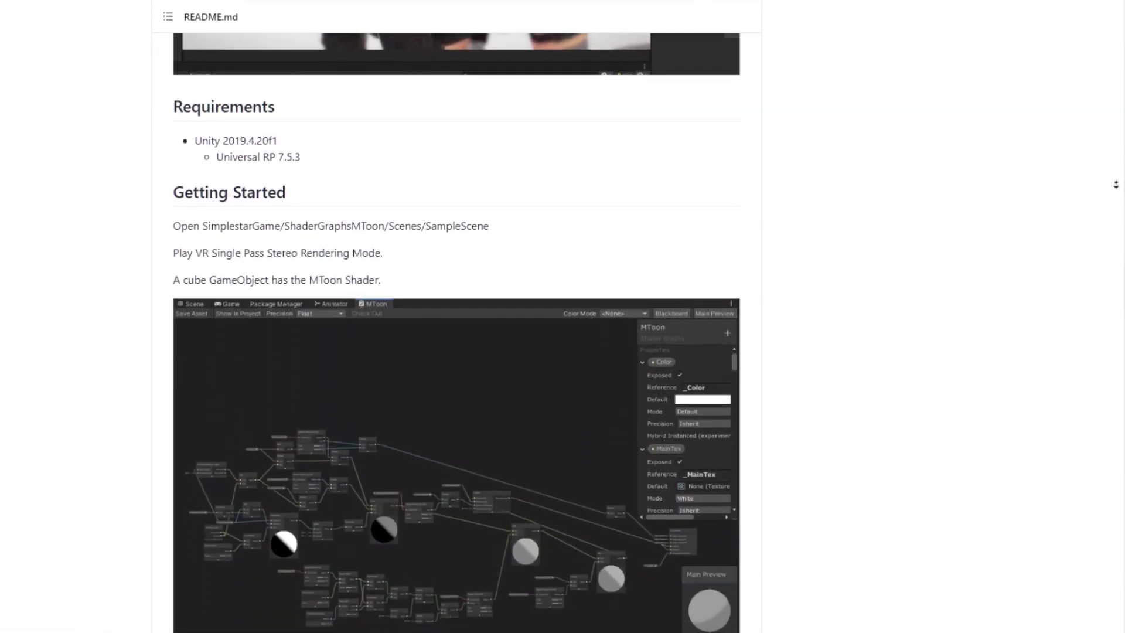
scroll(1116, 185, "down", 4)
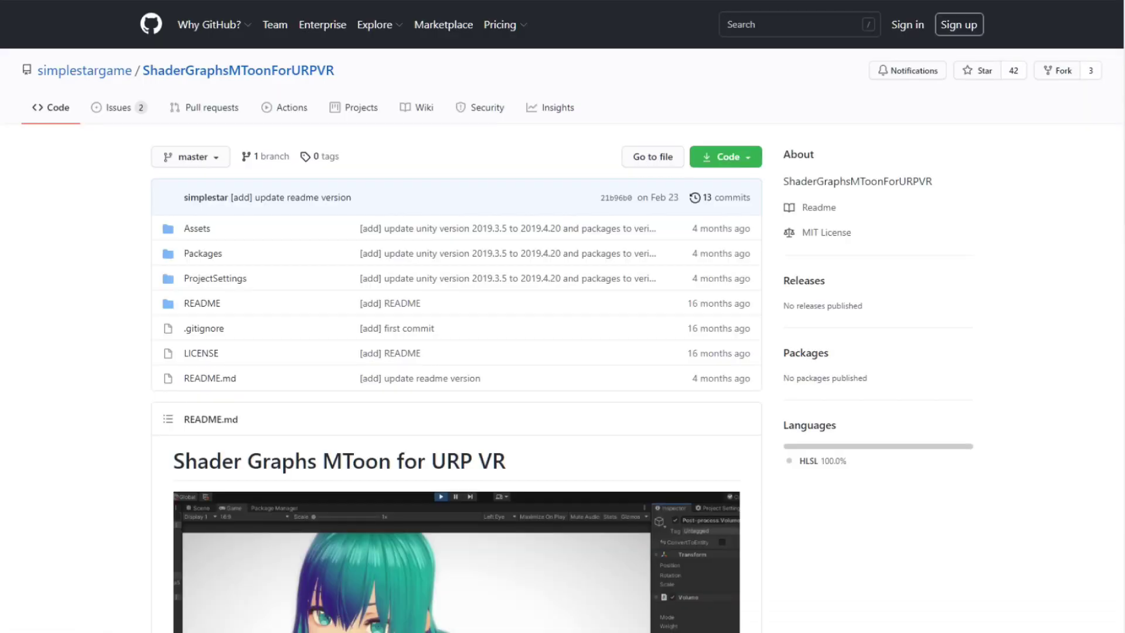
left_click(755, 158)
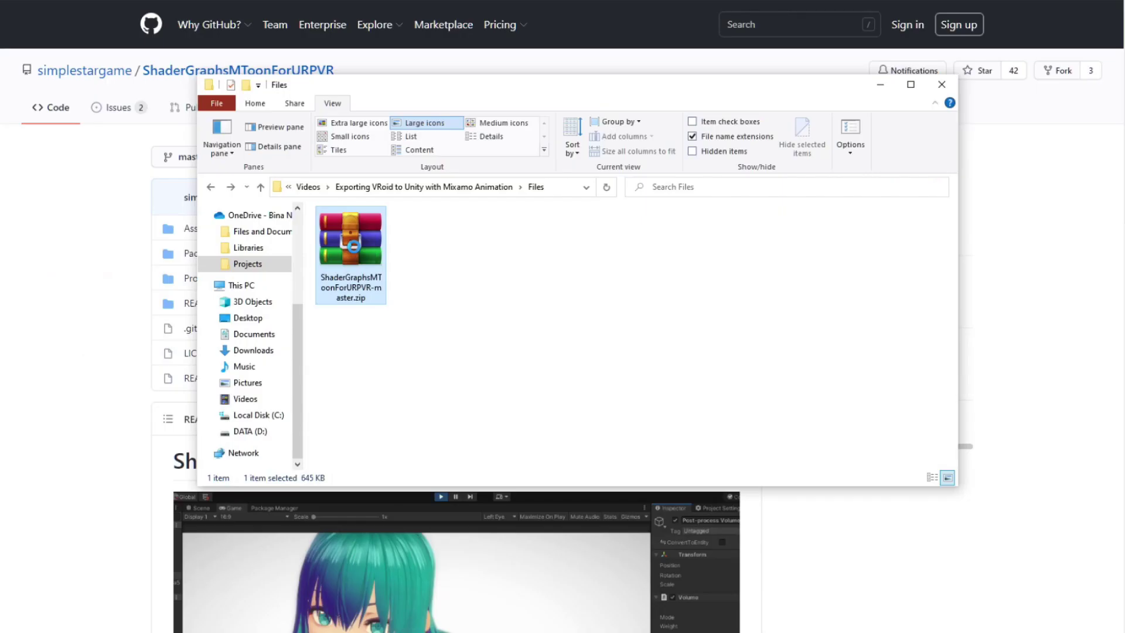
Extract ShaderGraphsMToonForURPVR-master.zip and drag the extracted folder into Unity's Assets
right_click(354, 247)
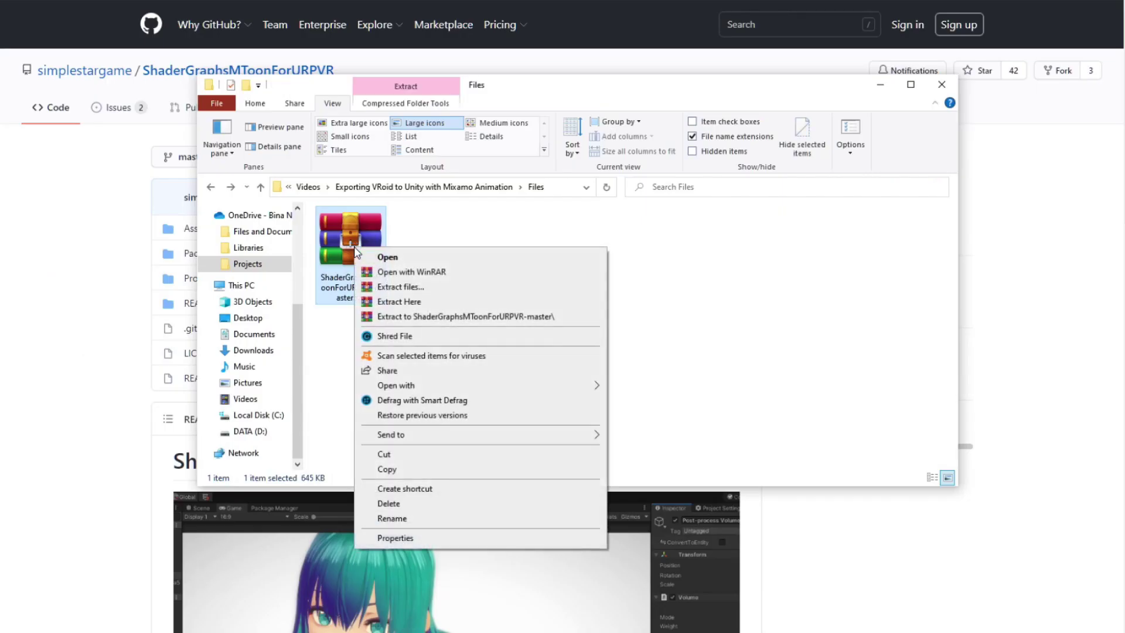
left_click(422, 318)
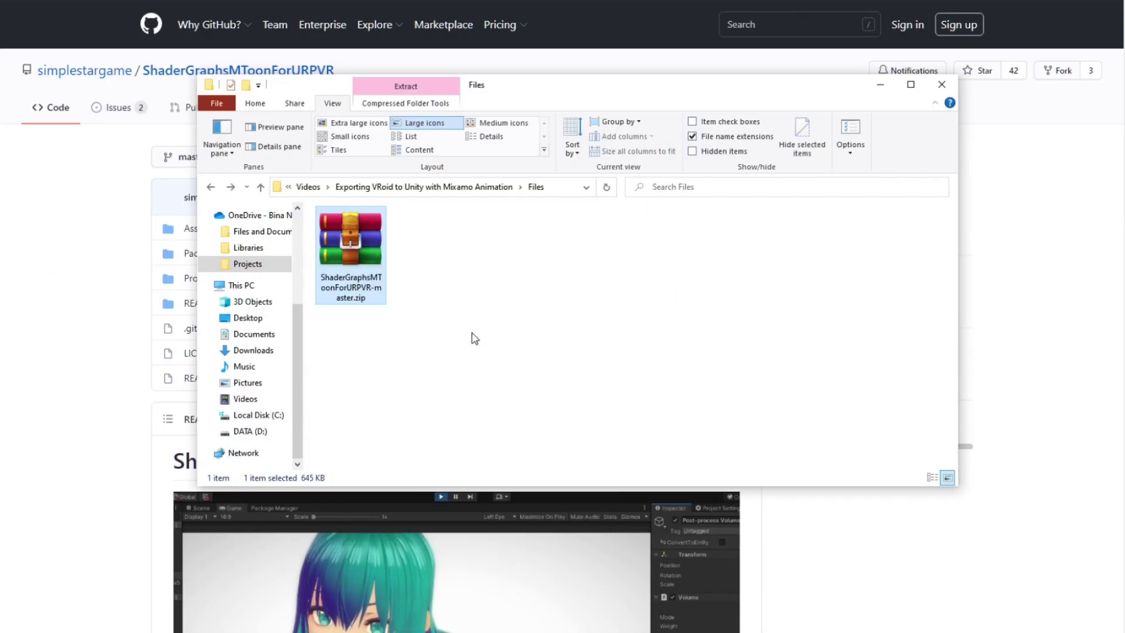
double_click(369, 296)
left_click_drag(234, 203, 740, 388)
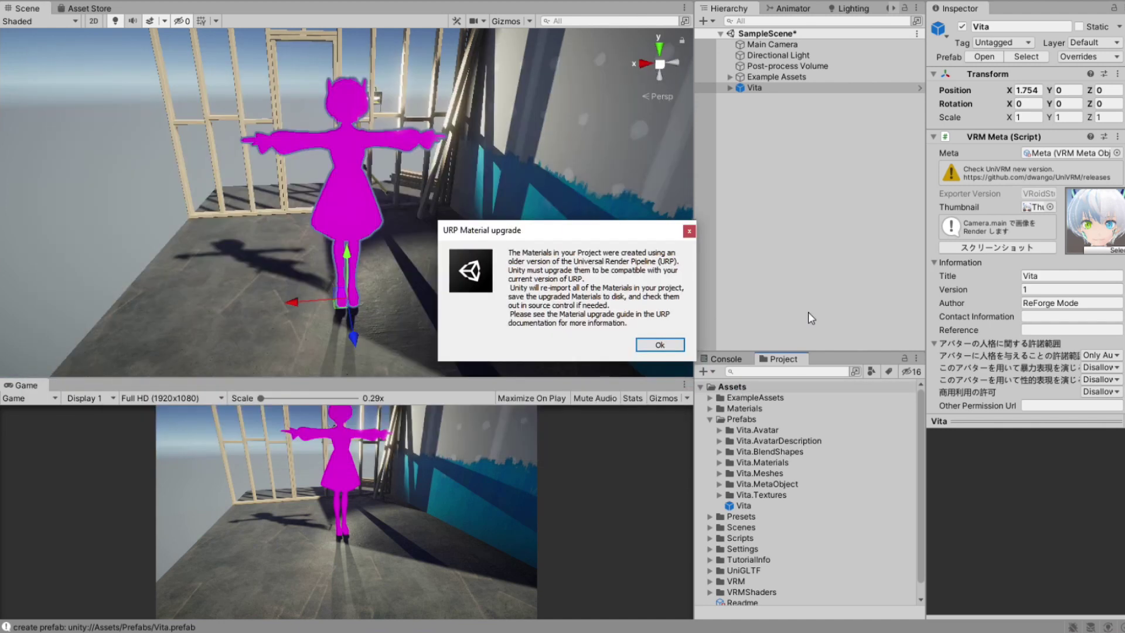
Dismiss the URP material upgrade notice and select the Face_00_SKIN material in Prefabs/Vita.Materials
left_click(671, 345)
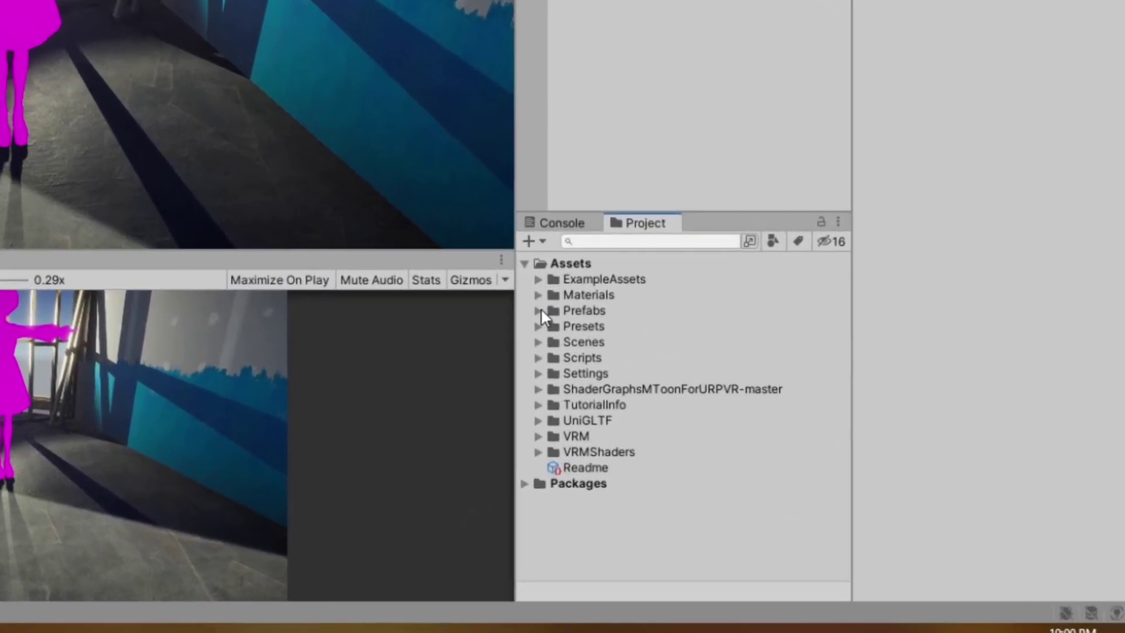
left_click(710, 419)
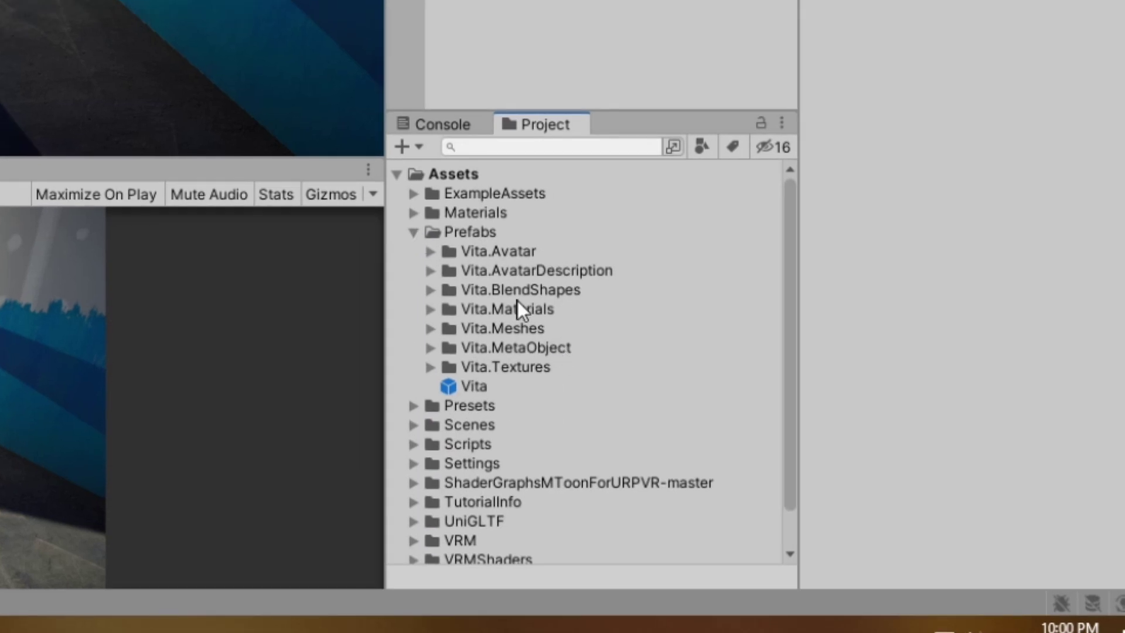
left_click(434, 307)
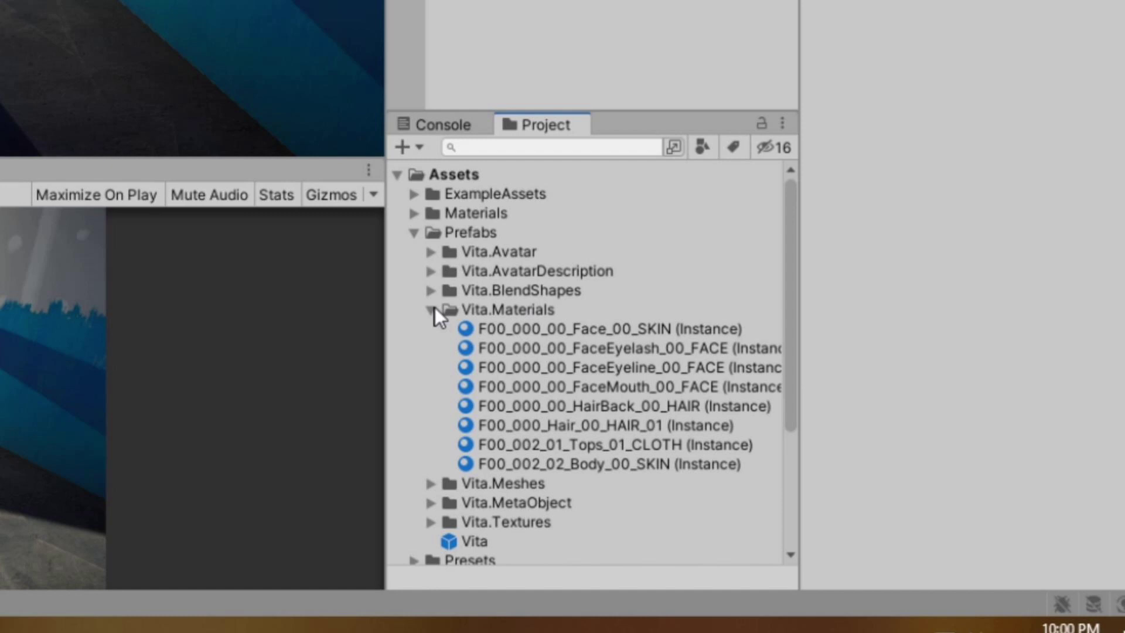
left_click(653, 329)
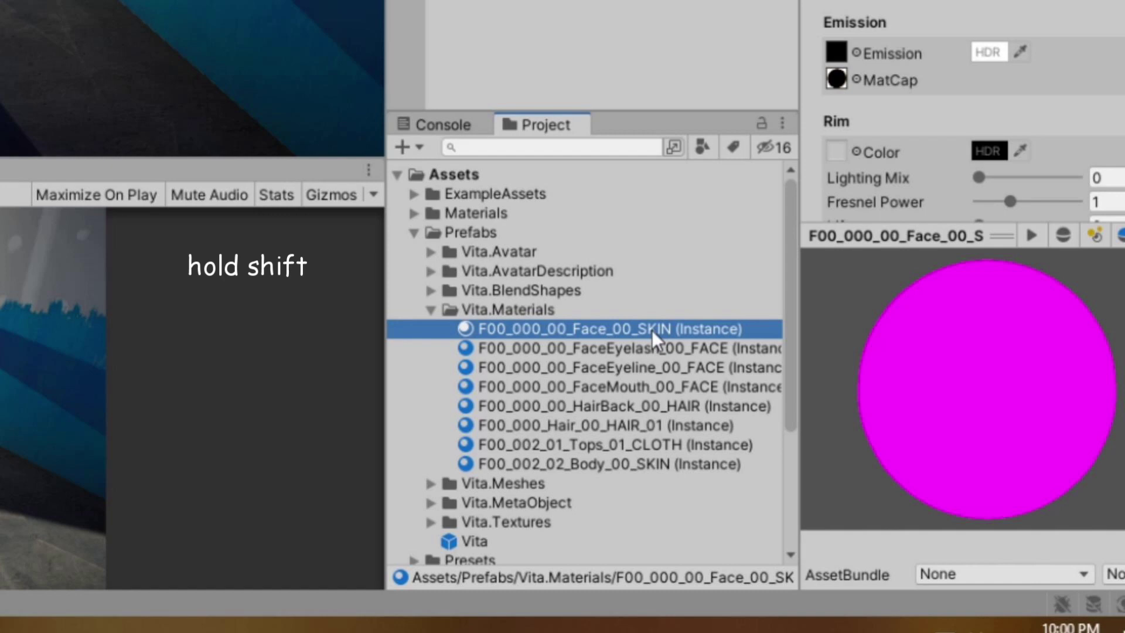
Select all eight Vita materials and assign them the Shader Graphs/MToon shader
left_click(601, 463, "shift")
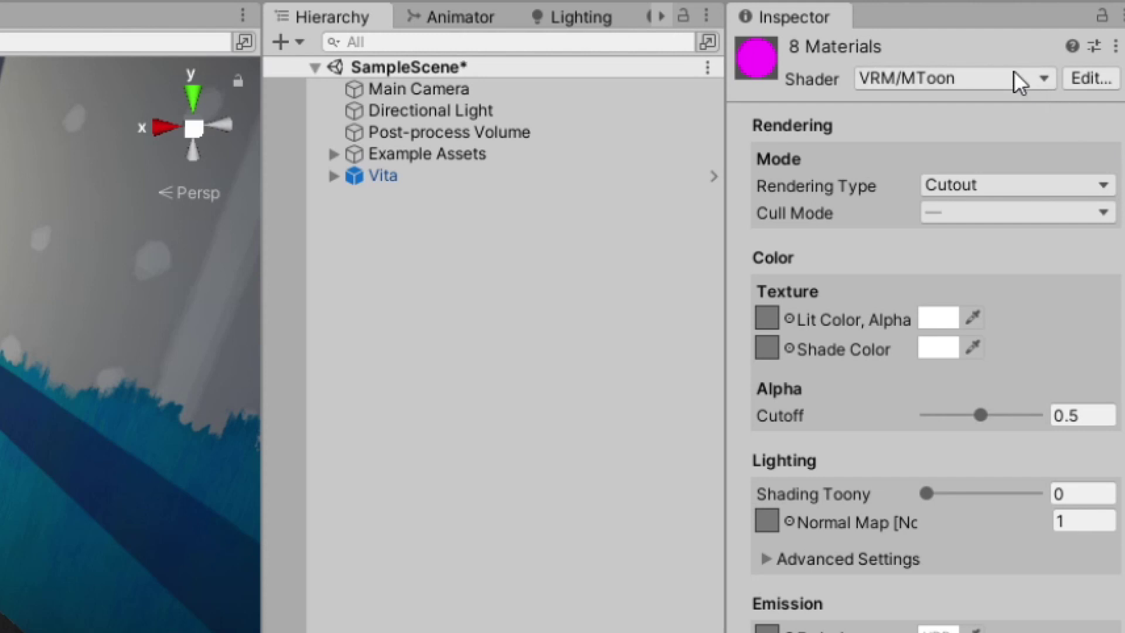
left_click(979, 80)
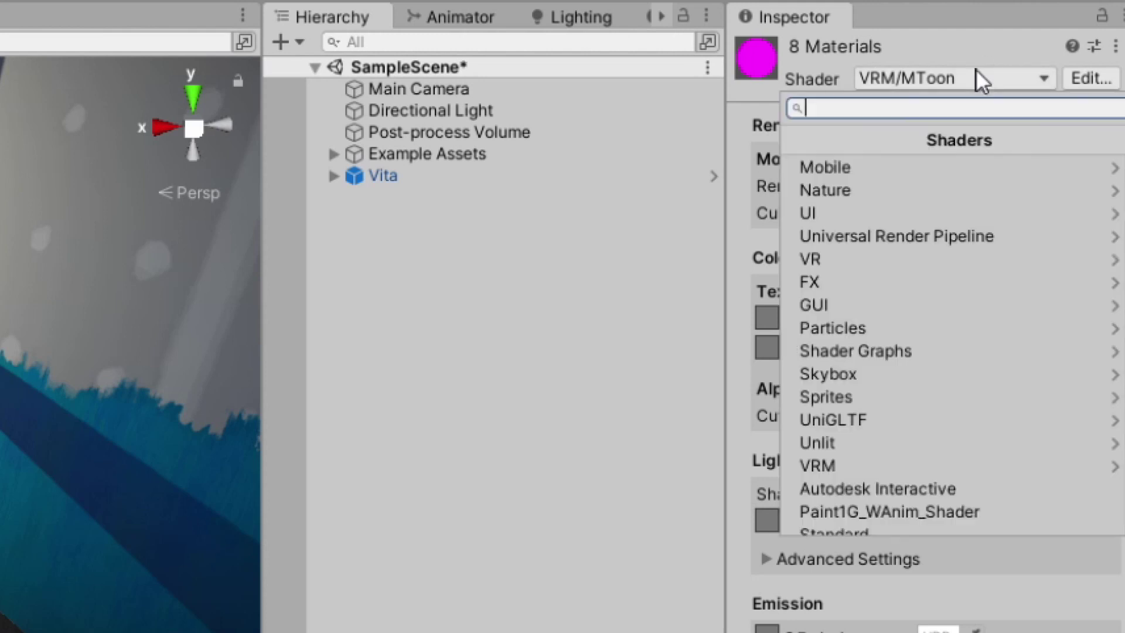
left_click(895, 352)
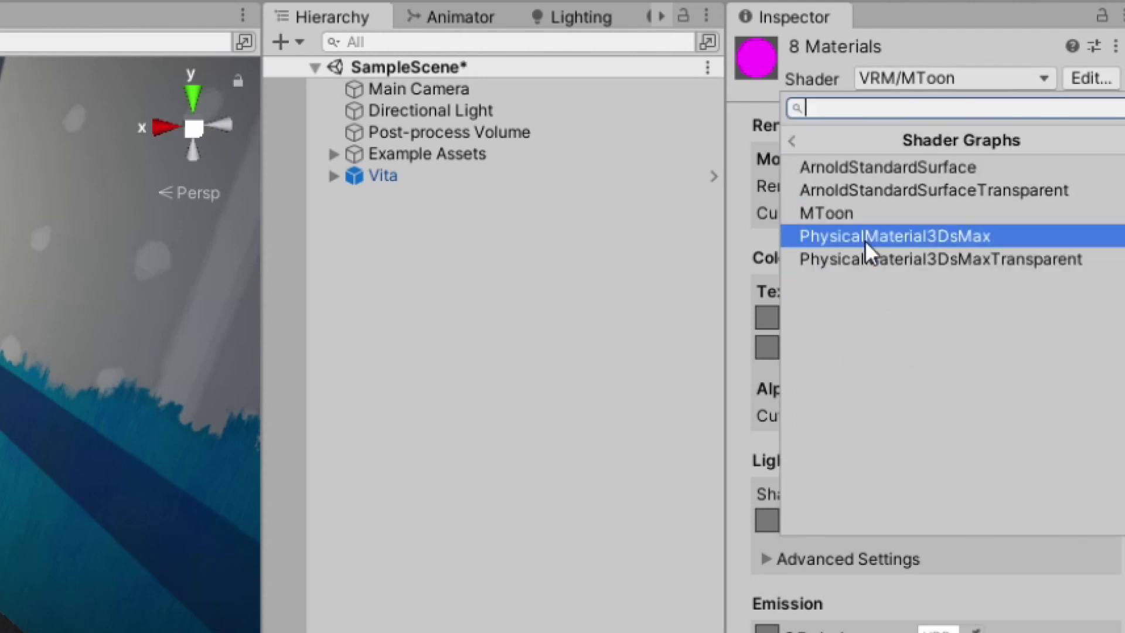
left_click(872, 217)
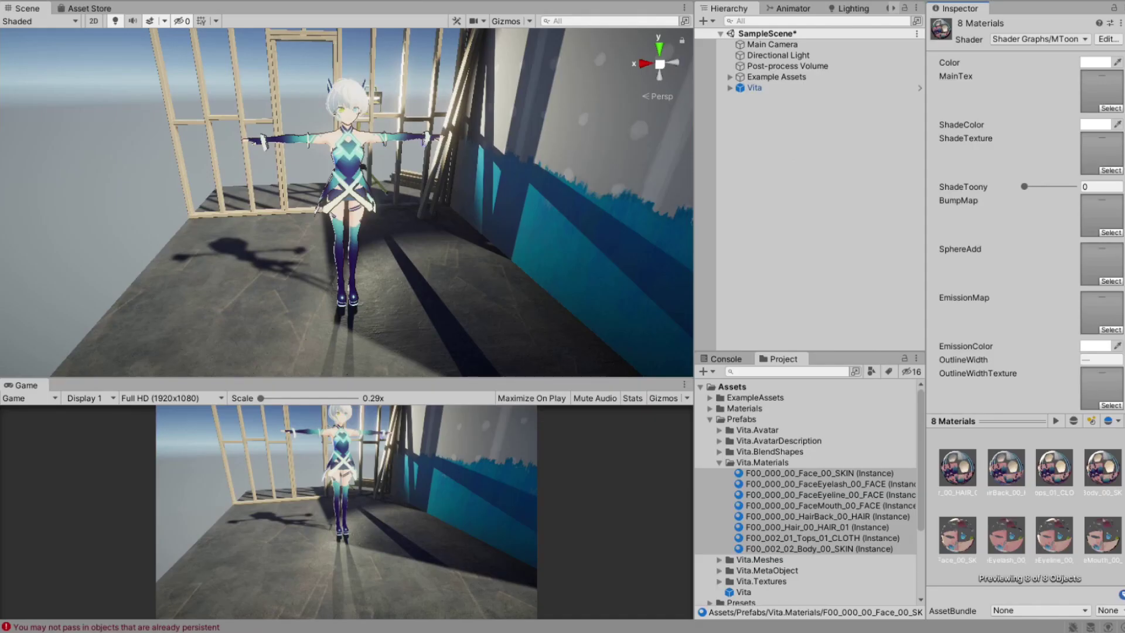
middle_click_drag(519, 203, 492, 194)
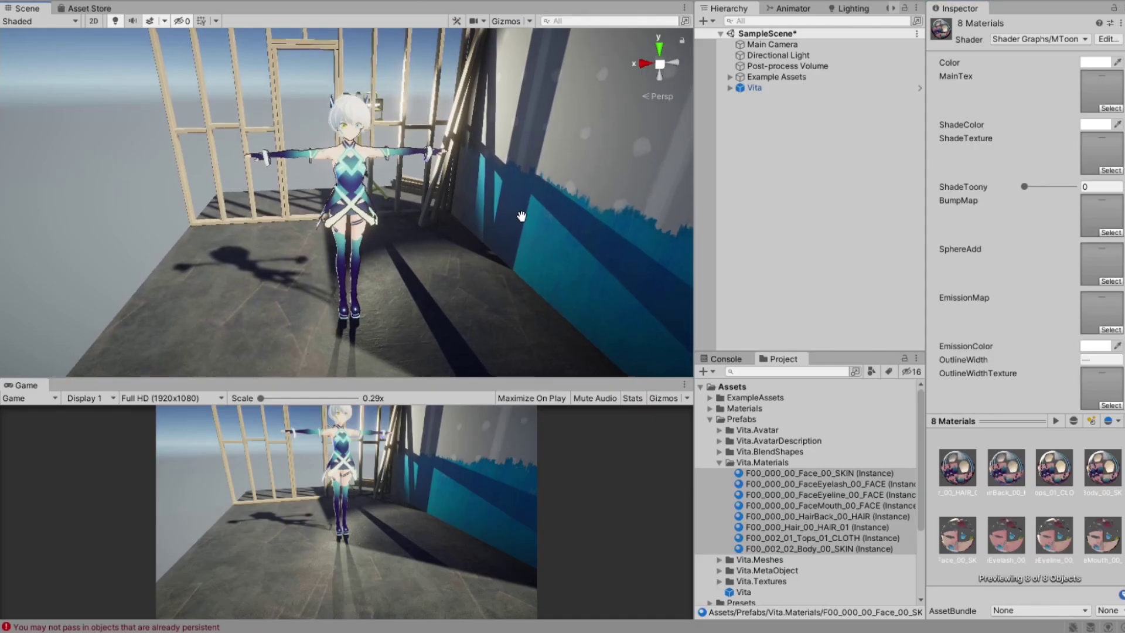
scroll(437, 160, "up", 5)
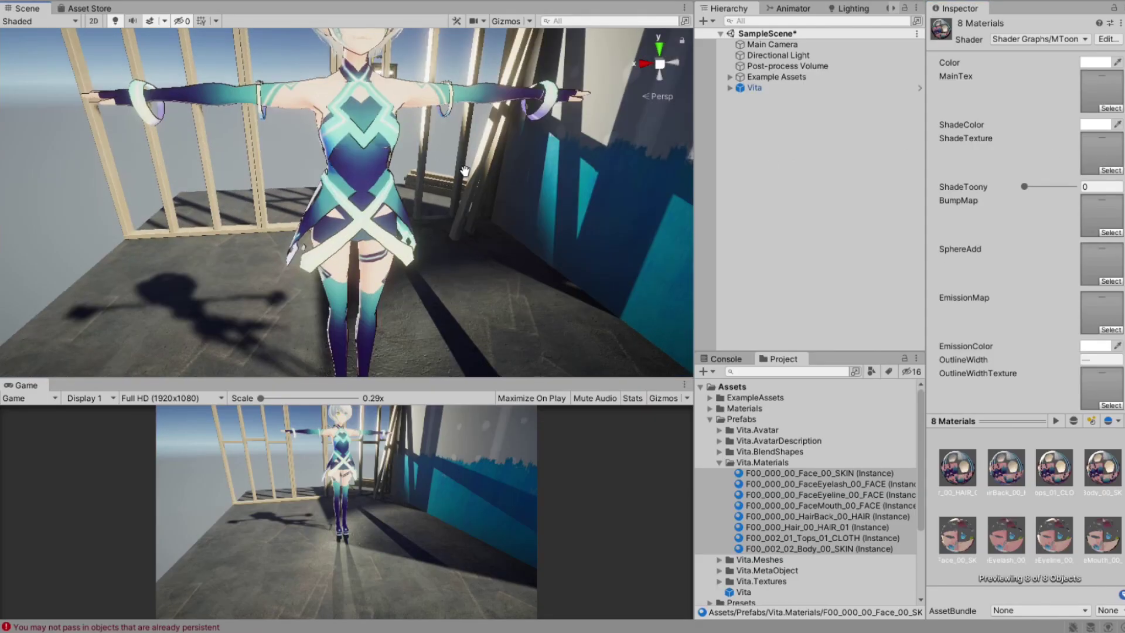
scroll(465, 171, "down", 3)
scroll(465, 170, "up", 2)
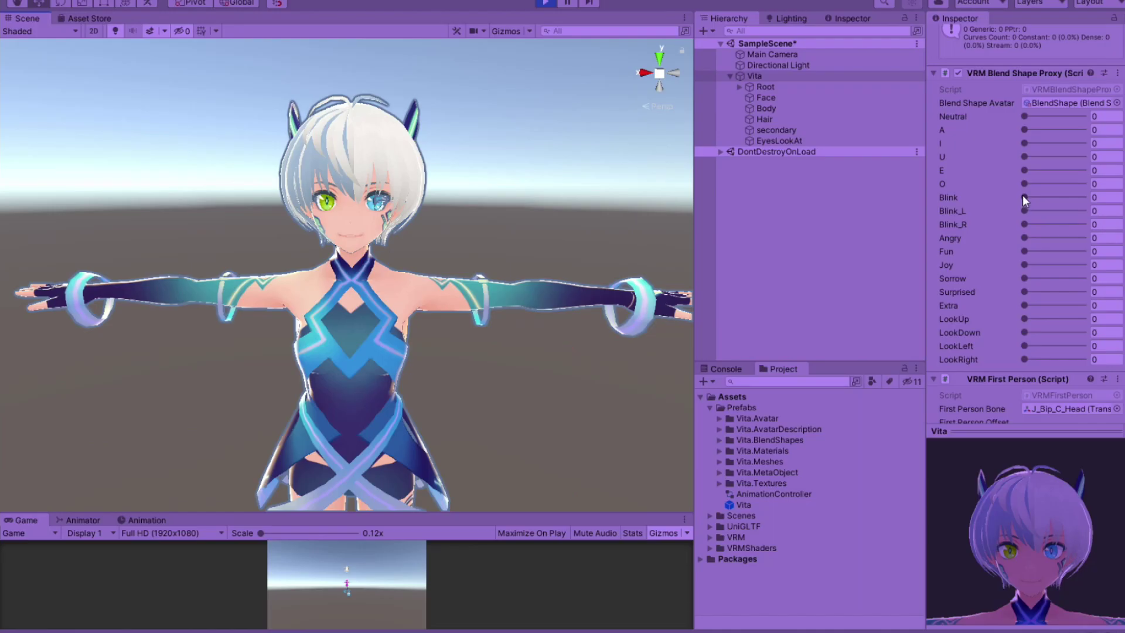
In Play mode, test Vita's Blink expression with the VRM Blend Shape Proxy slider
left_click_drag(1022, 197, 963, 204)
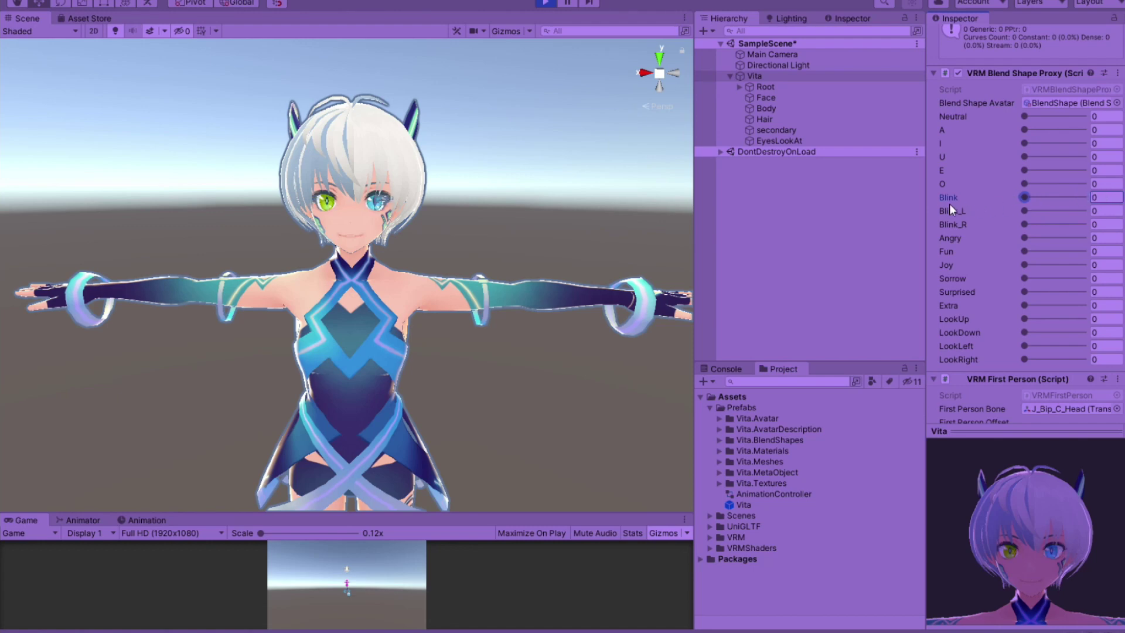